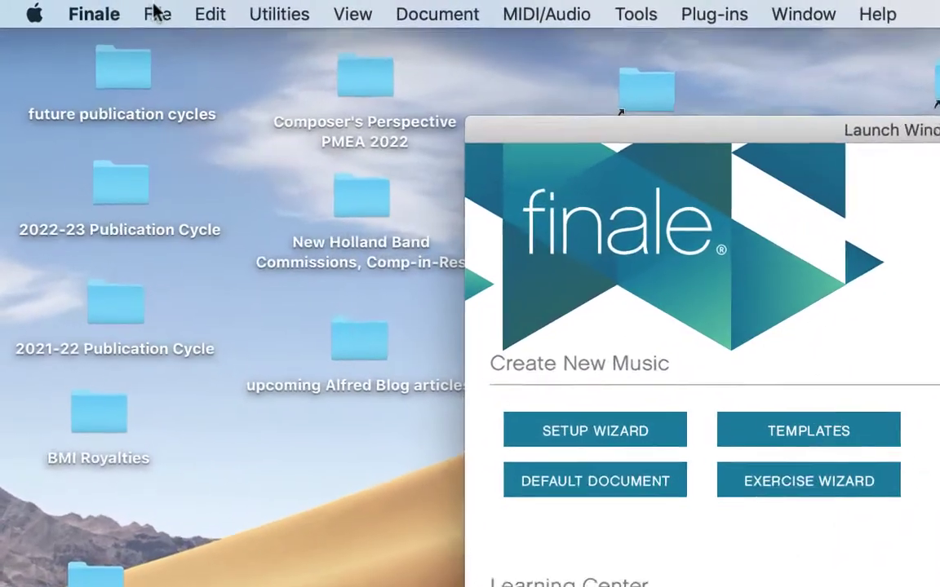
# Start a new Setup Wizard document and add Oboe from Woodwinds as its only instrument.
pyautogui.click(82, 7)
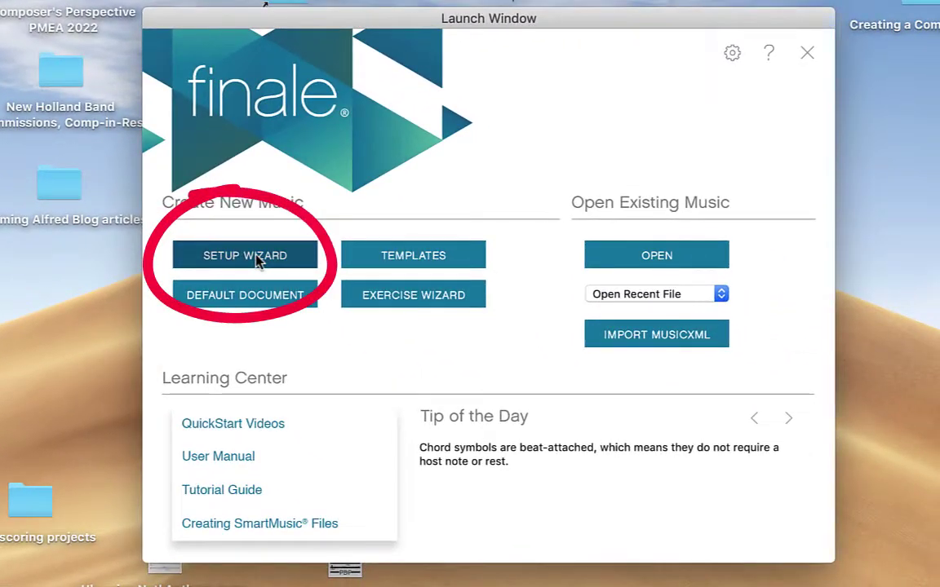
pyautogui.click(245, 255)
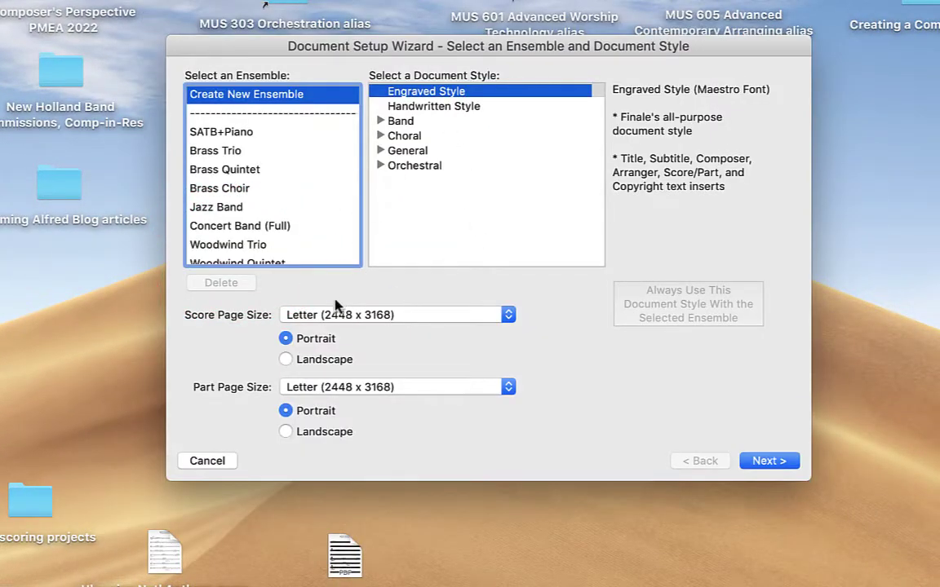
pyautogui.click(764, 461)
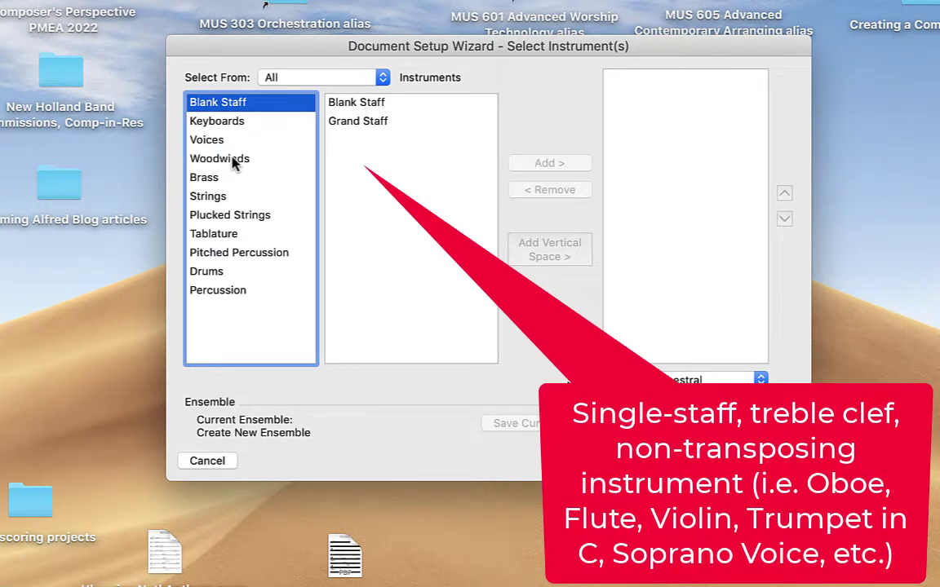
pyautogui.click(235, 160)
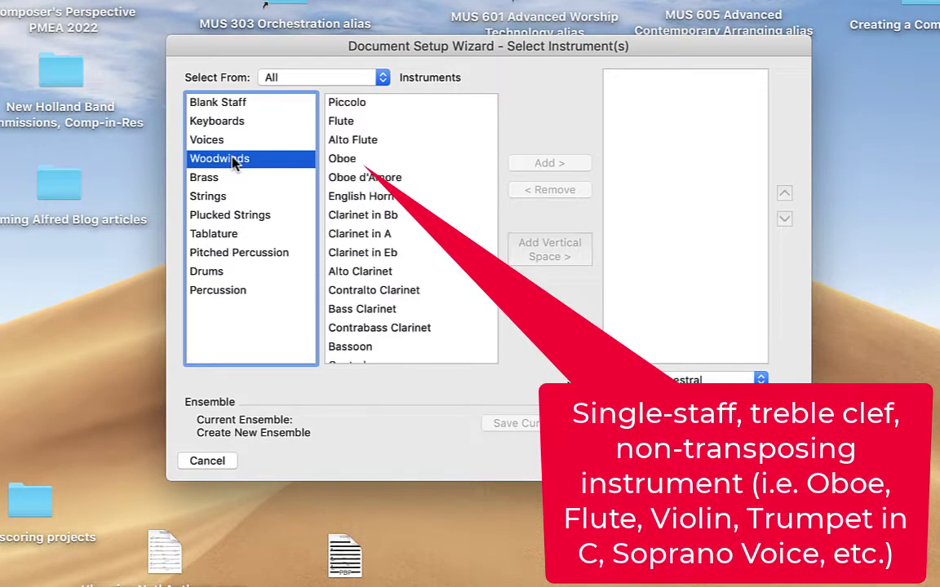
pyautogui.click(344, 161)
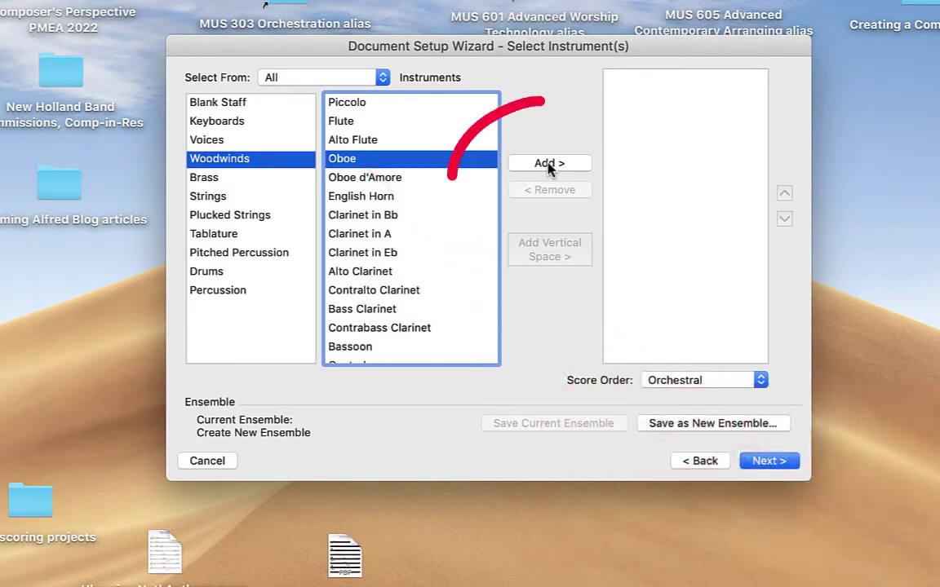
pyautogui.click(557, 166)
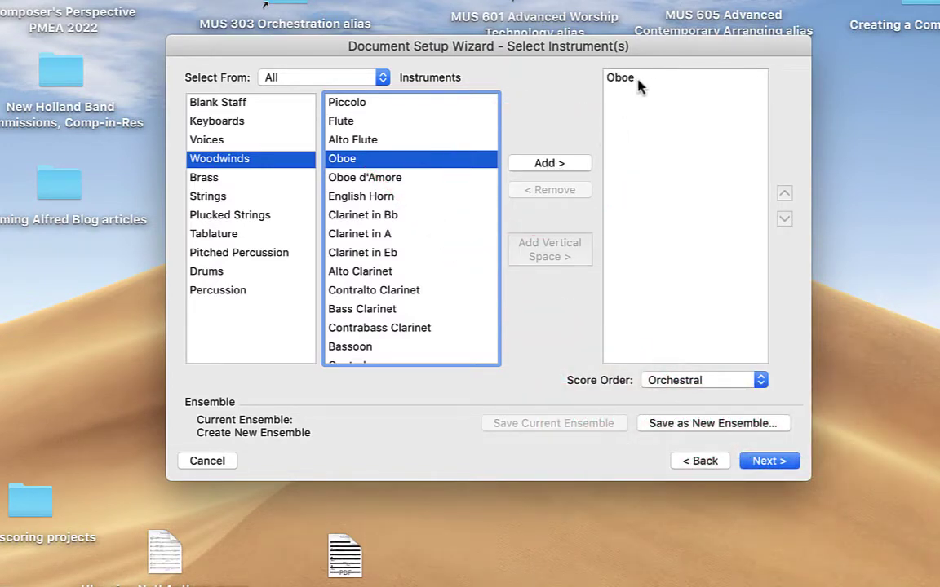
# Enter title AURA LEE, composer Folk Song and an arranger credit, and clear the copyright.
pyautogui.click(767, 462)
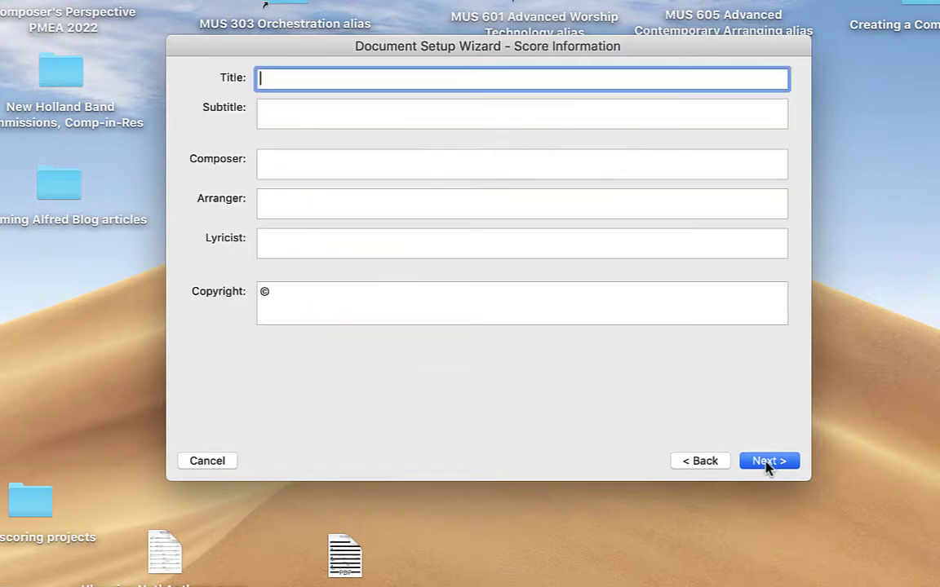
pyautogui.write('AURA LE')
pyautogui.click(289, 164)
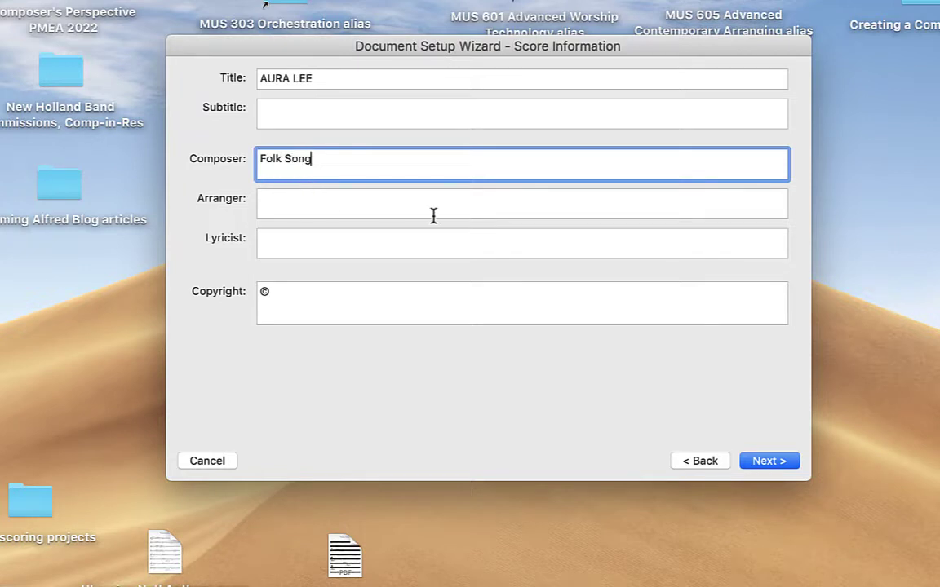
pyautogui.click(292, 204)
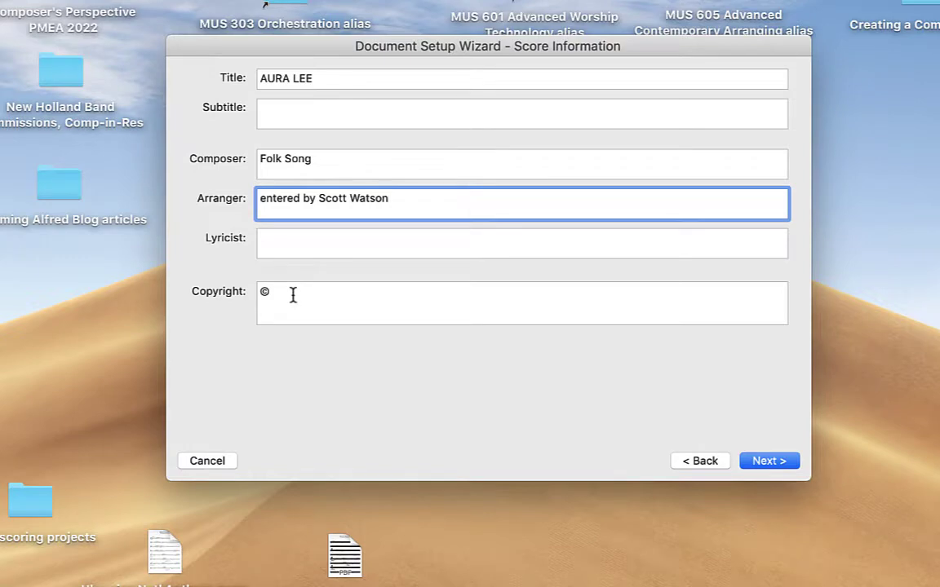
pyautogui.moveTo(289, 297); pyautogui.dragTo(237, 296)
pyautogui.press('BackSpace')
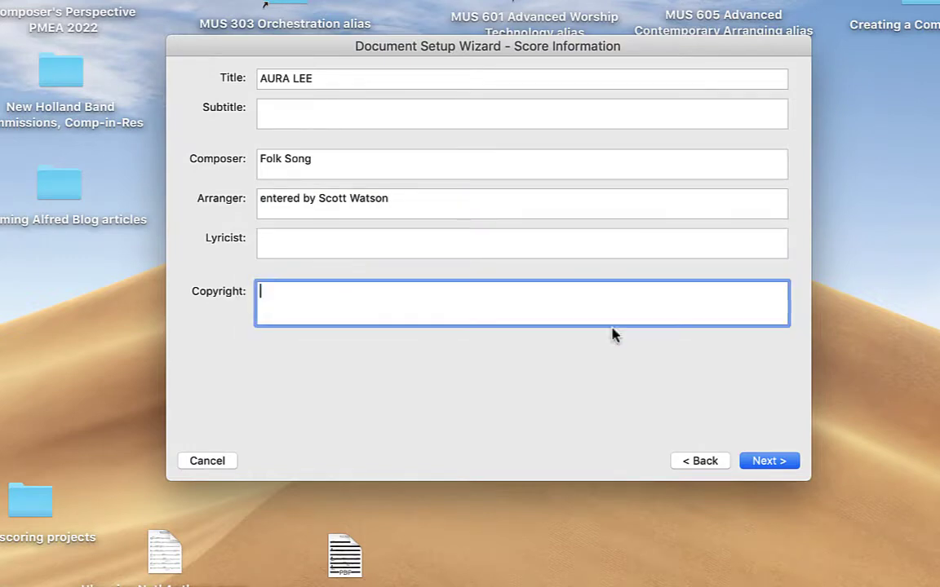
pyautogui.click(761, 462)
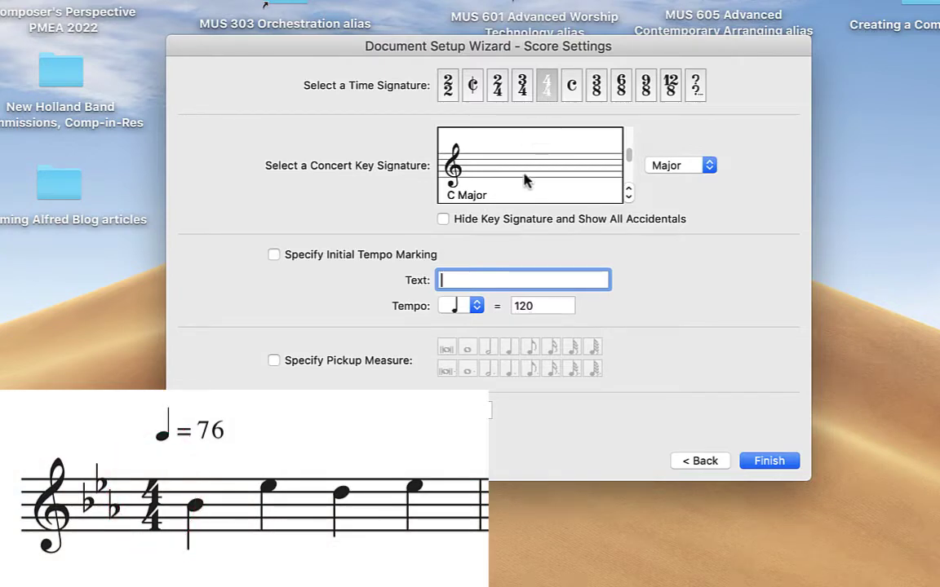
# Set the concert key signature to E-flat major.
pyautogui.click(628, 197)
pyautogui.click(628, 197)
pyautogui.click(628, 197)
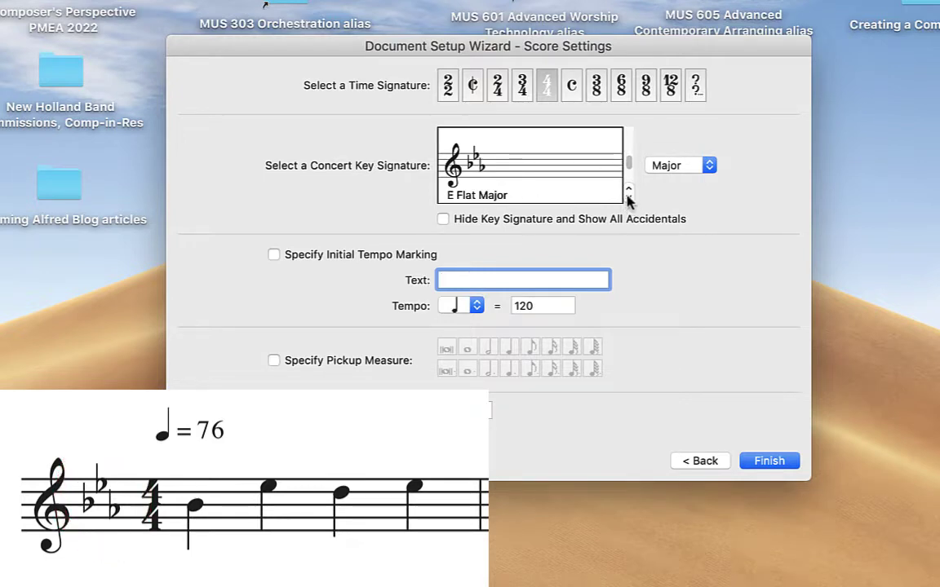
pyautogui.click(628, 190)
pyautogui.click(628, 190)
pyautogui.click(628, 190)
pyautogui.click(628, 190)
pyautogui.click(628, 190)
pyautogui.click(628, 190)
pyautogui.click(628, 198)
pyautogui.click(628, 198)
pyautogui.click(628, 197)
pyautogui.click(628, 198)
pyautogui.click(628, 197)
pyautogui.click(628, 197)
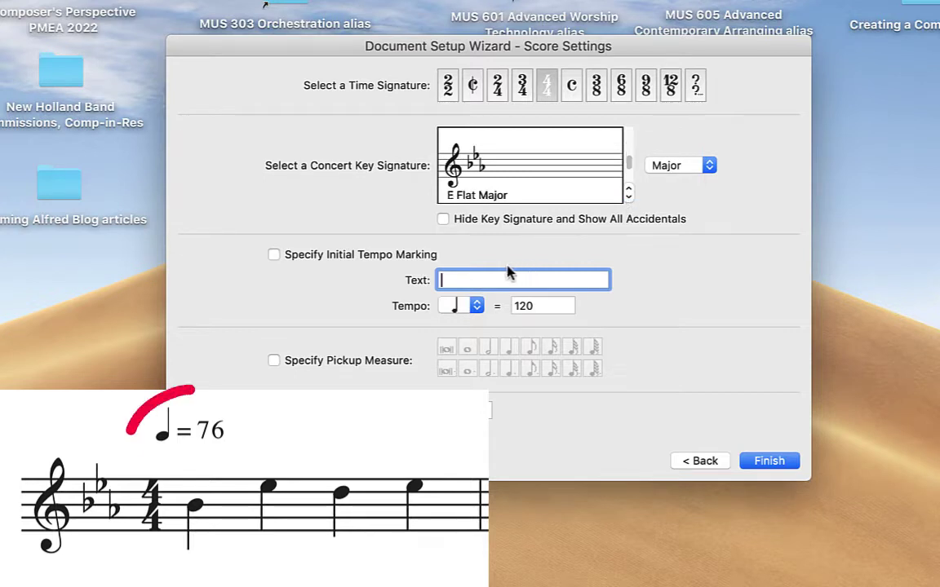
# Set the tempo to 76 and the length to 16 measures, then create the score.
pyautogui.moveTo(539, 306); pyautogui.dragTo(499, 307)
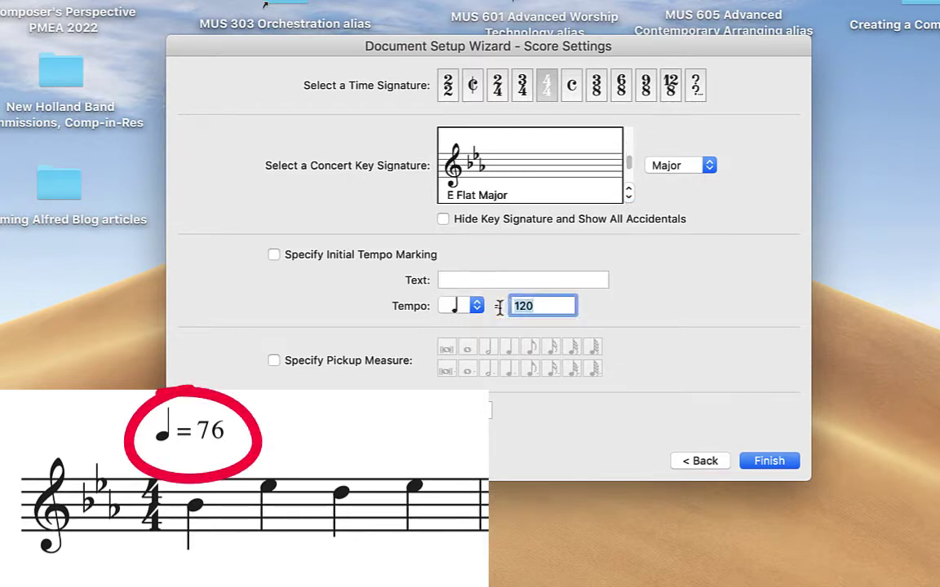
pyautogui.write('76')
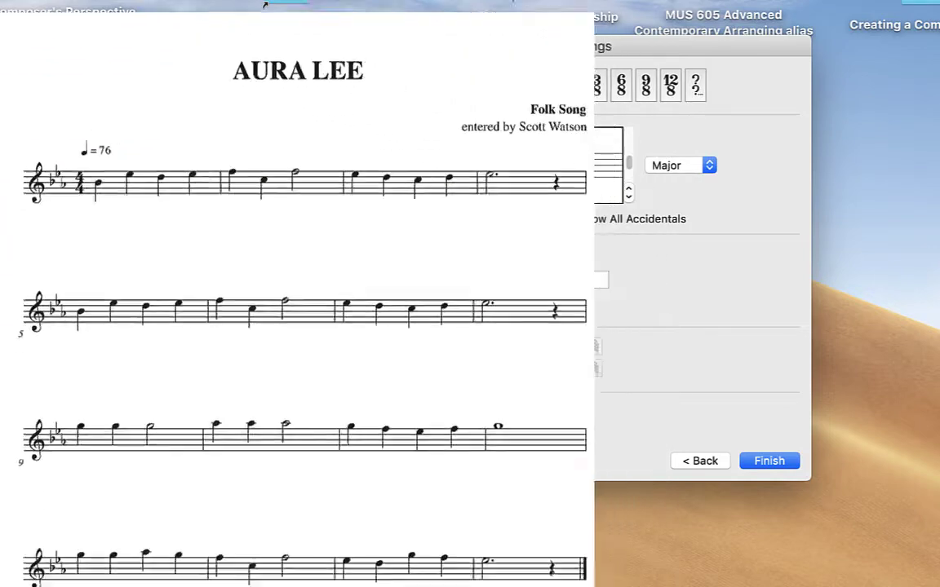
pyautogui.doubleClick(435, 410)
pyautogui.write('16')
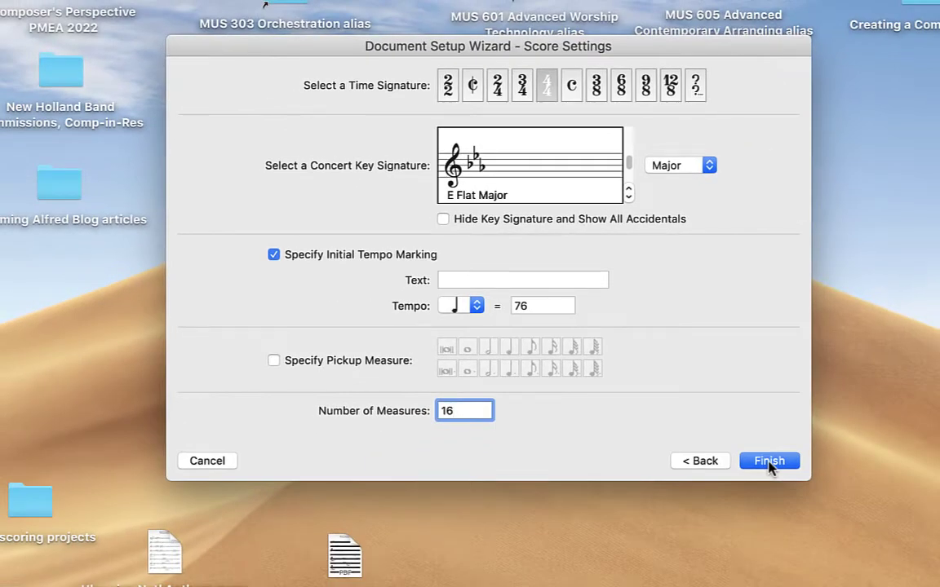
pyautogui.click(770, 462)
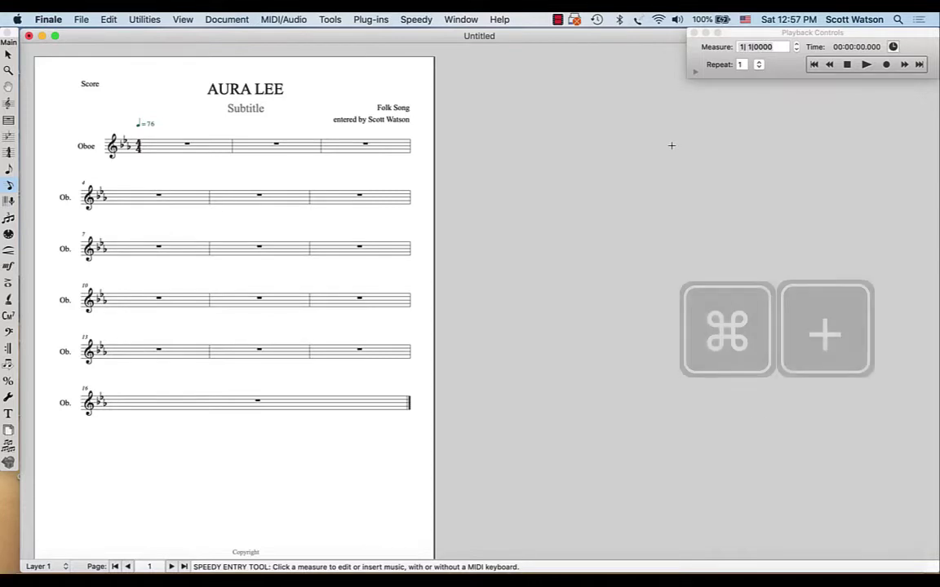
# Delete the 'Score' label and the 'Subtitle' placeholder from the top of the page.
pyautogui.press('super+plus')
pyautogui.press('super+plus')
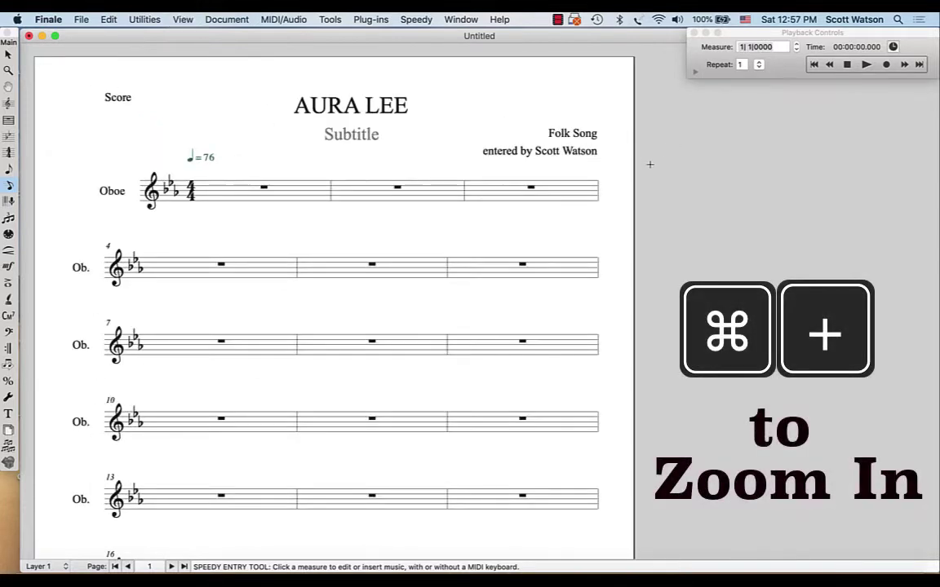
pyautogui.click(182, 21)
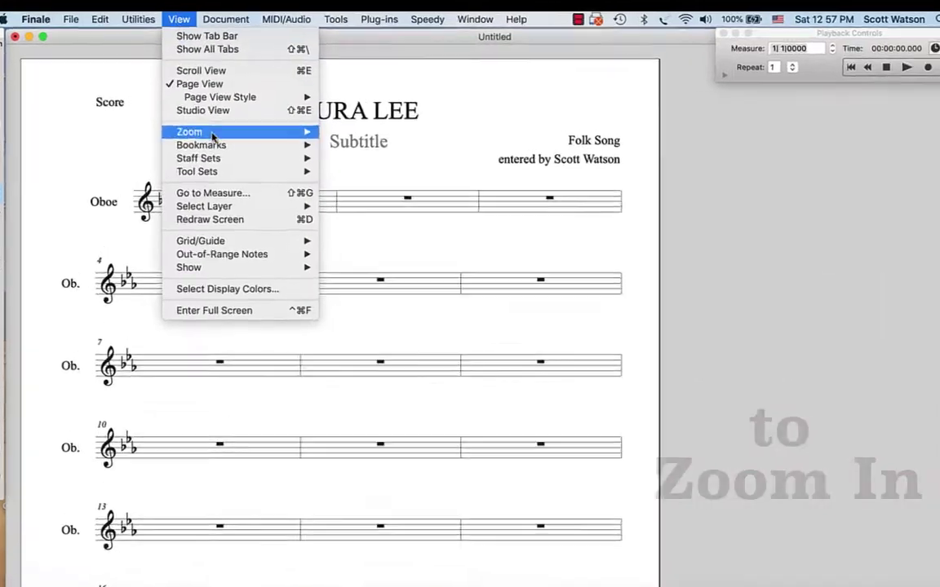
pyautogui.moveTo(235, 130)
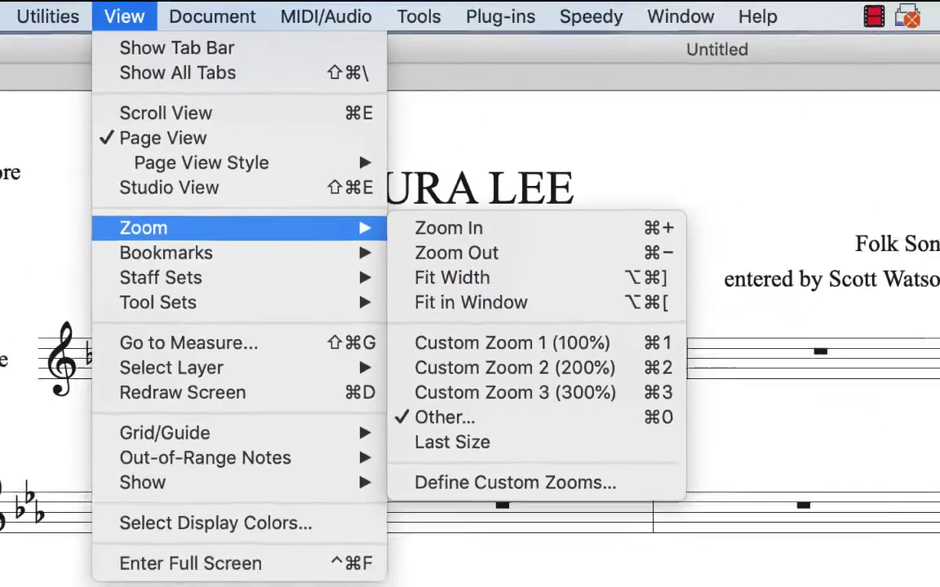
pyautogui.click(757, 476)
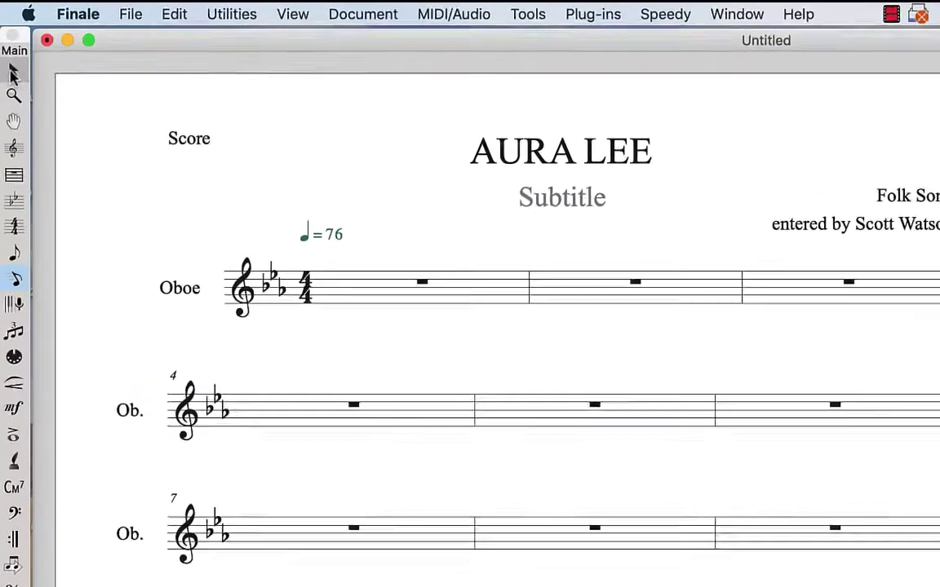
pyautogui.click(210, 153)
pyautogui.press('BackSpace')
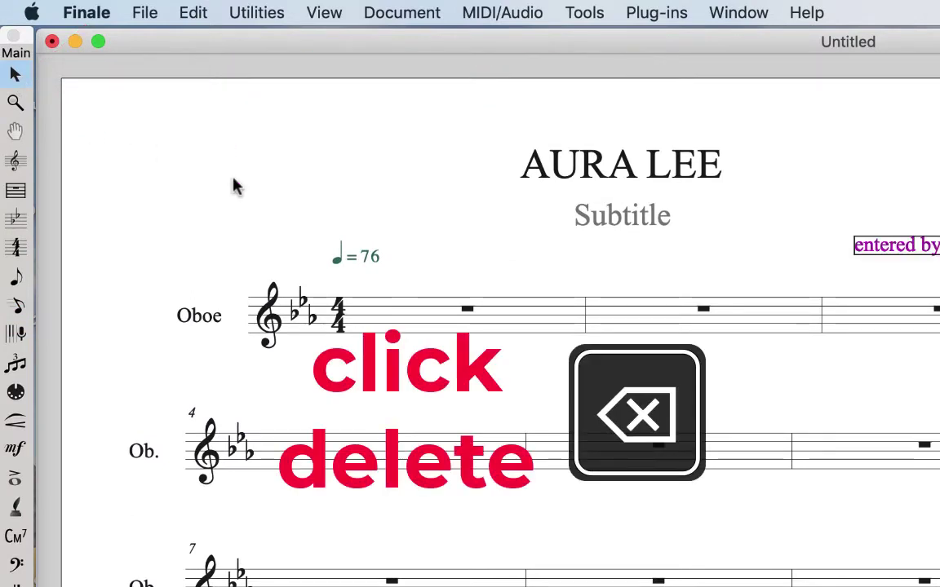
pyautogui.click(623, 222)
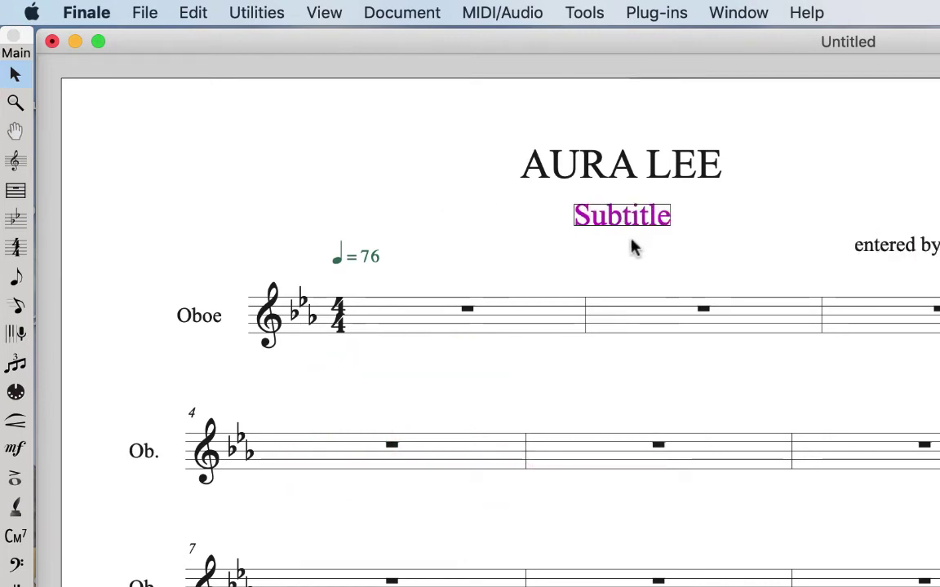
pyautogui.press('Delete')
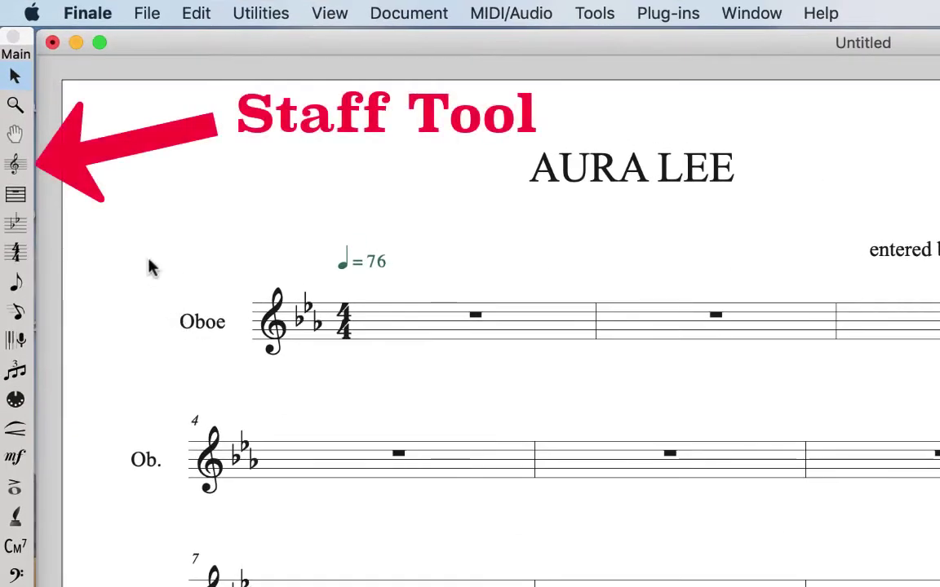
# Turn off the Oboe staff's name in the score through Staff Attributes.
pyautogui.click(15, 165)
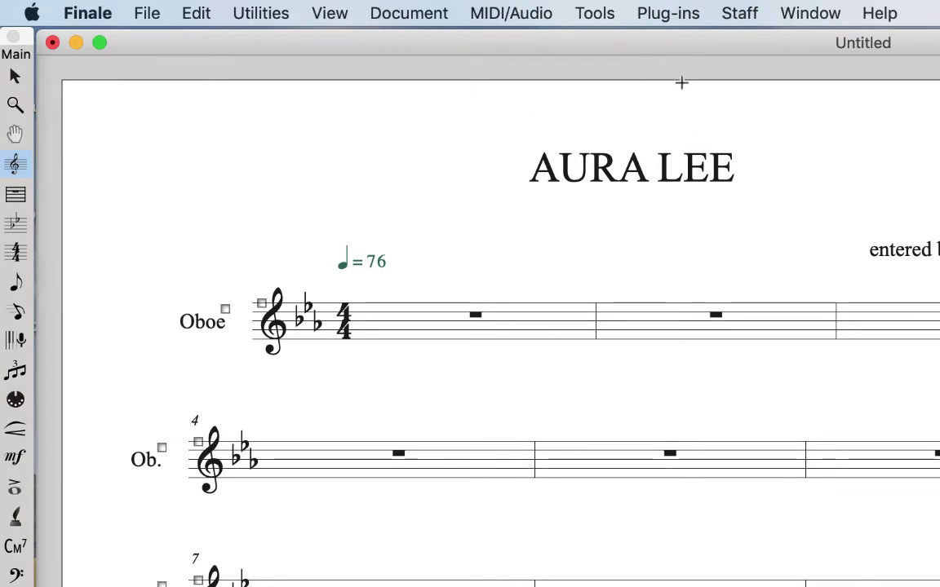
pyautogui.click(740, 14)
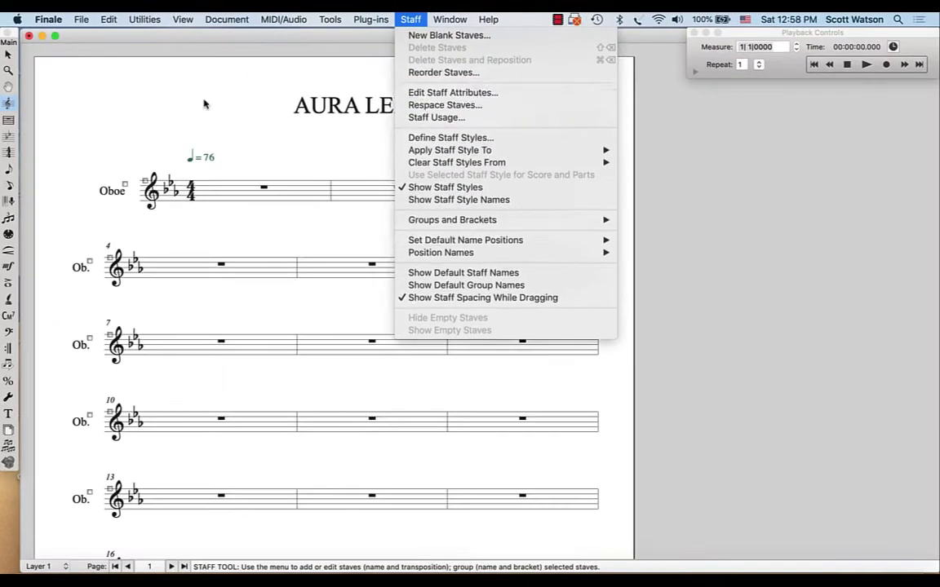
pyautogui.click(205, 104)
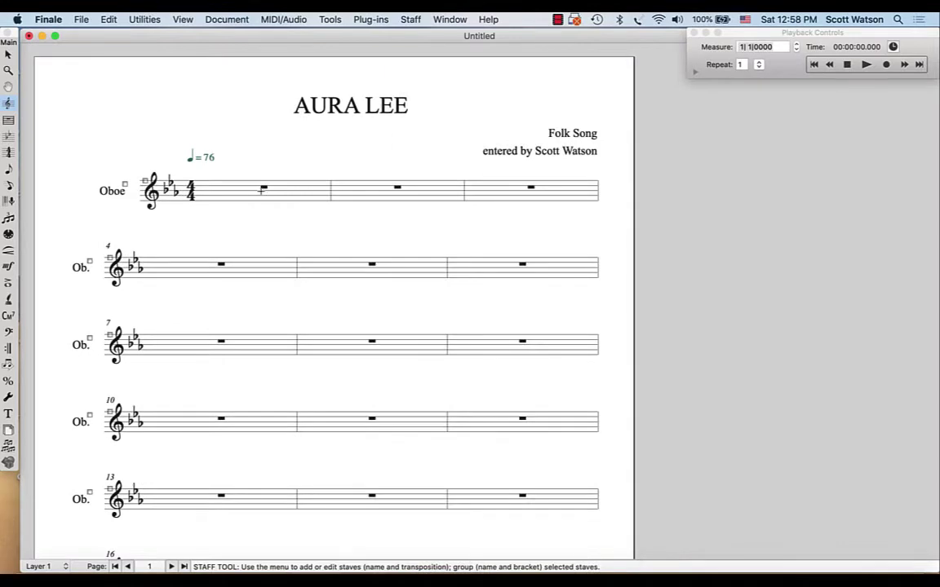
pyautogui.doubleClick(263, 189)
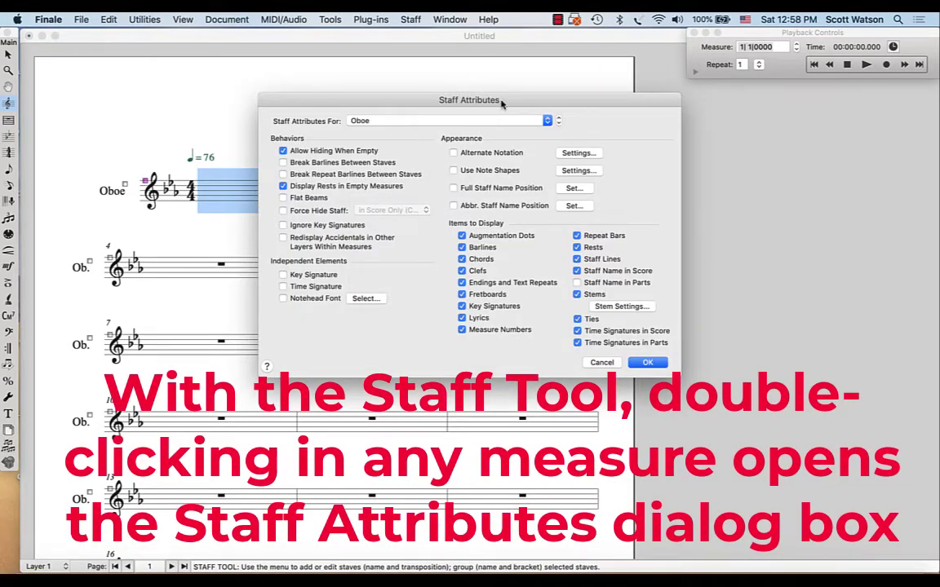
pyautogui.click(601, 362)
pyautogui.click(410, 19)
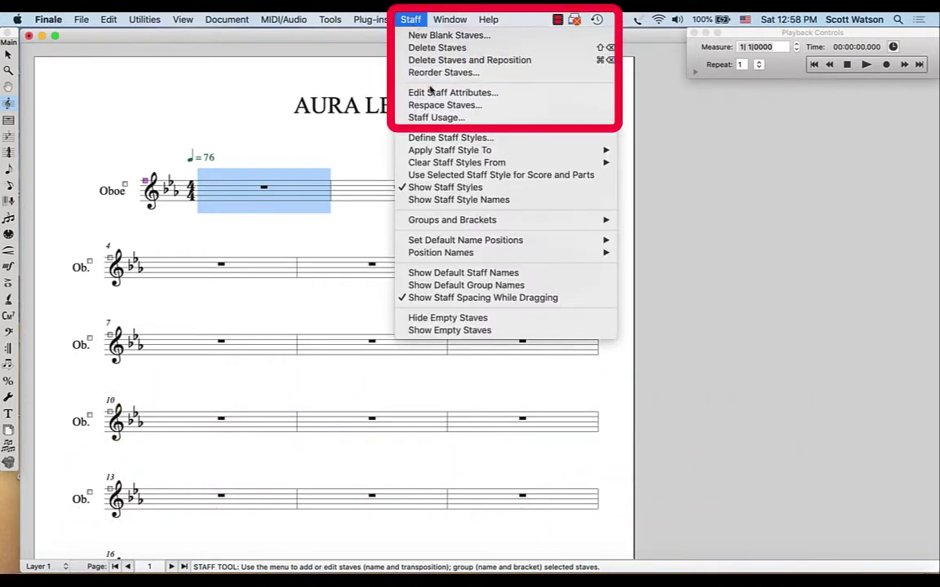
pyautogui.click(504, 96)
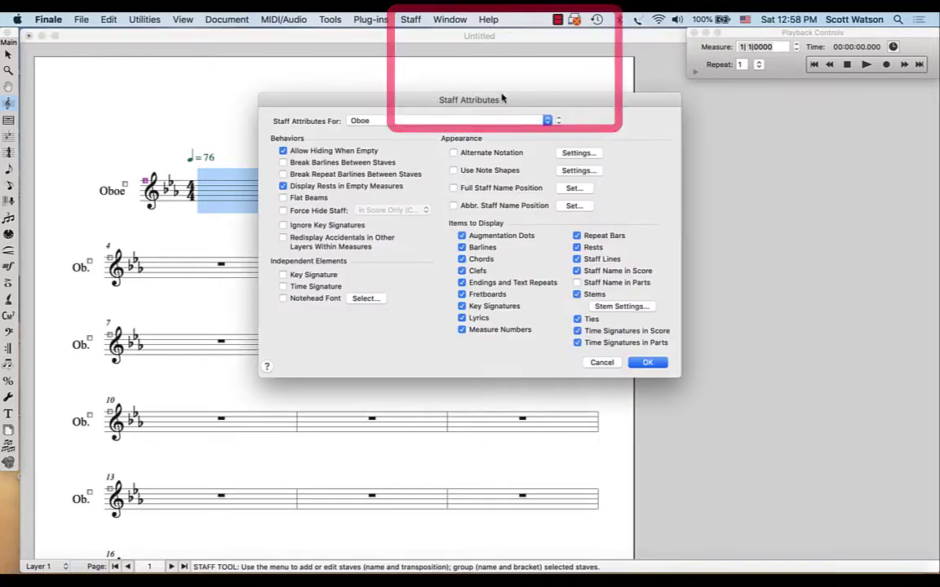
pyautogui.click(602, 362)
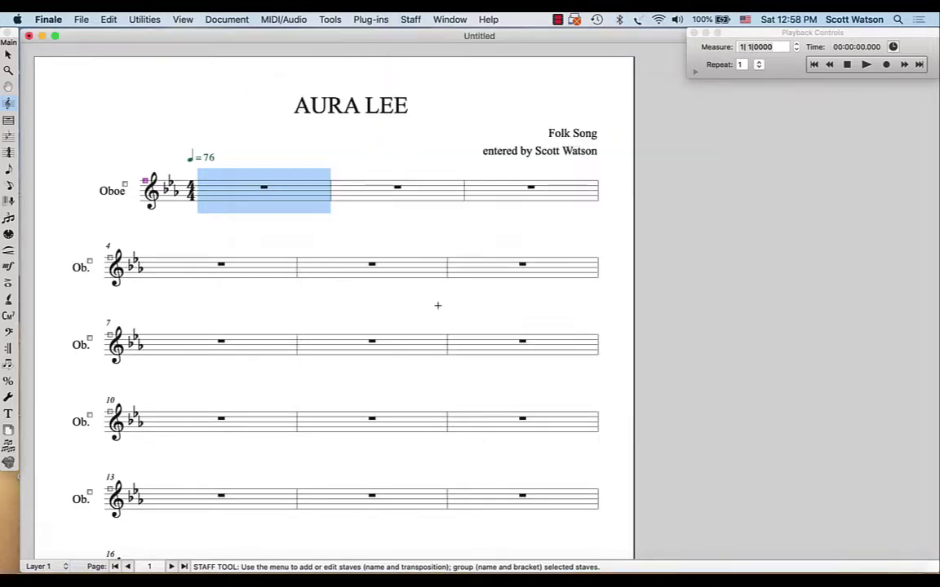
pyautogui.doubleClick(359, 194)
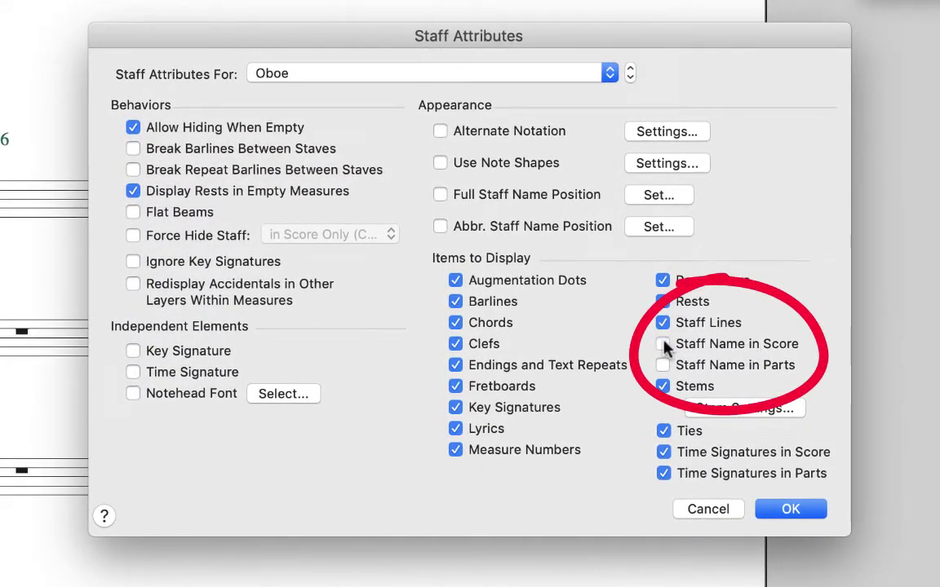
pyautogui.click(788, 509)
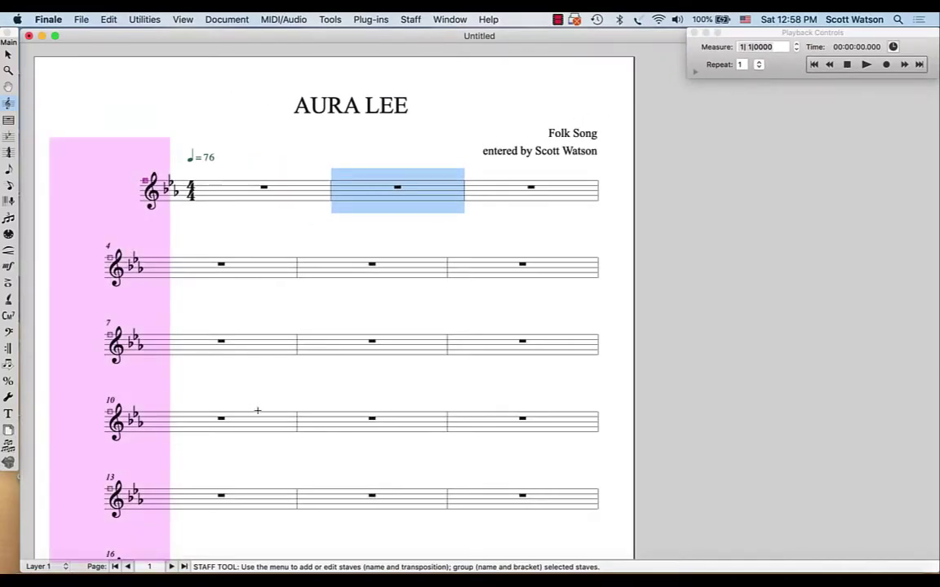
pyautogui.click(257, 411)
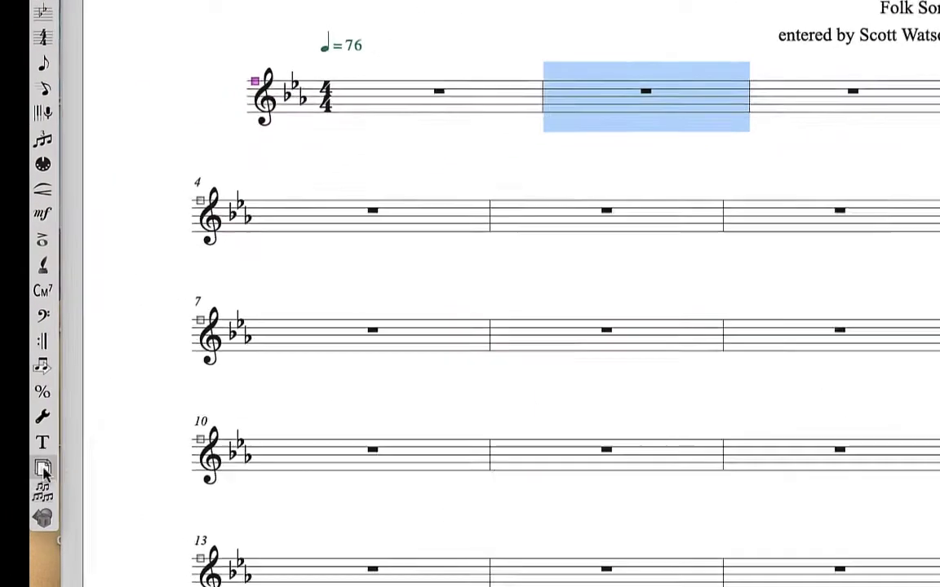
# Pull the first system's left edge out to the margin and lower its top margin.
pyautogui.click(42, 473)
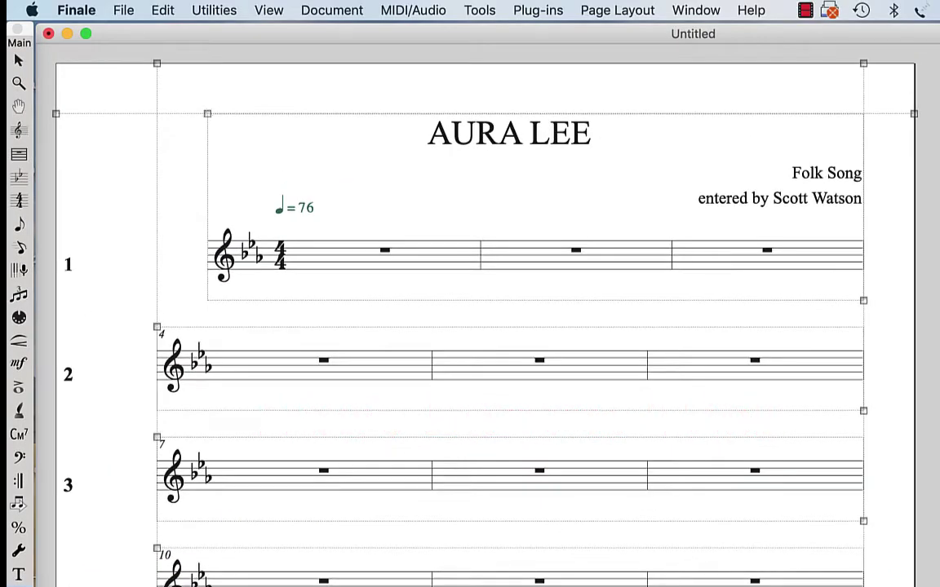
pyautogui.moveTo(208, 113); pyautogui.dragTo(145, 155)
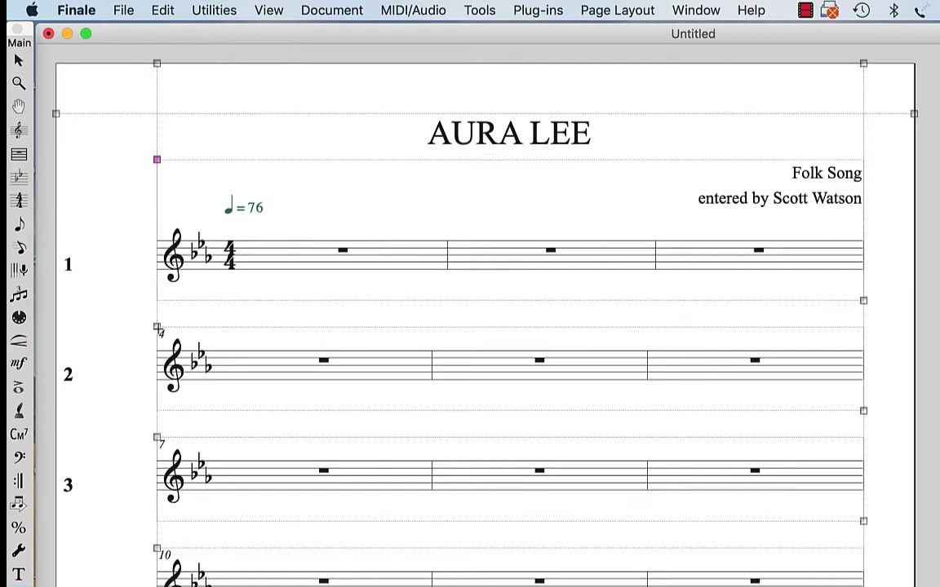
pyautogui.moveTo(156, 160); pyautogui.dragTo(156, 183)
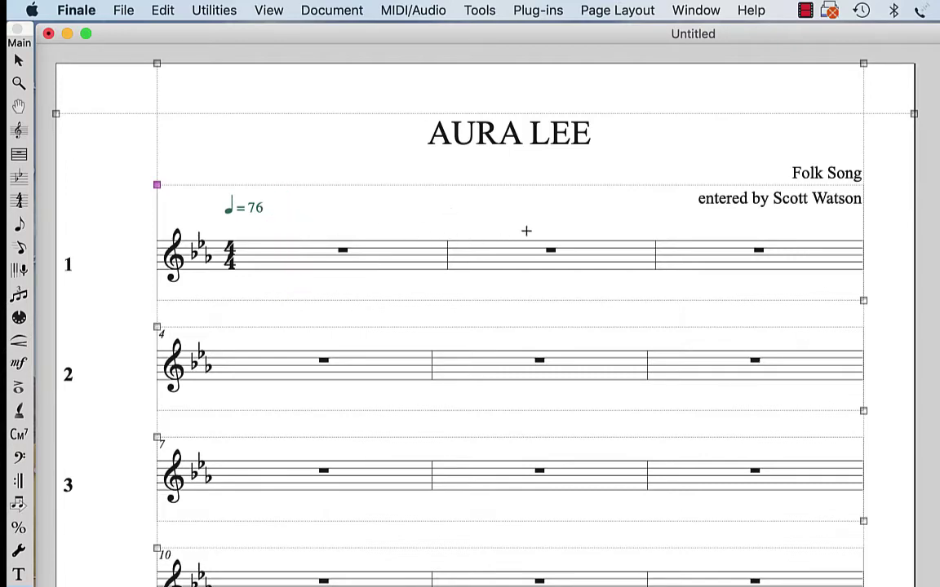
# Try moving systems 1–4 further down the page, then undo those moves.
pyautogui.moveTo(514, 216); pyautogui.dragTo(514, 252)
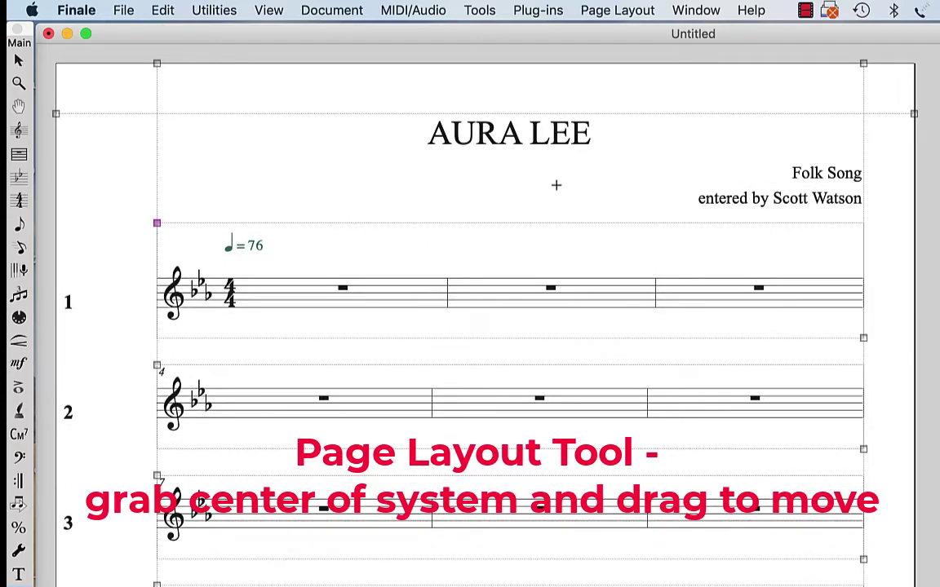
pyautogui.moveTo(513, 270); pyautogui.dragTo(513, 250)
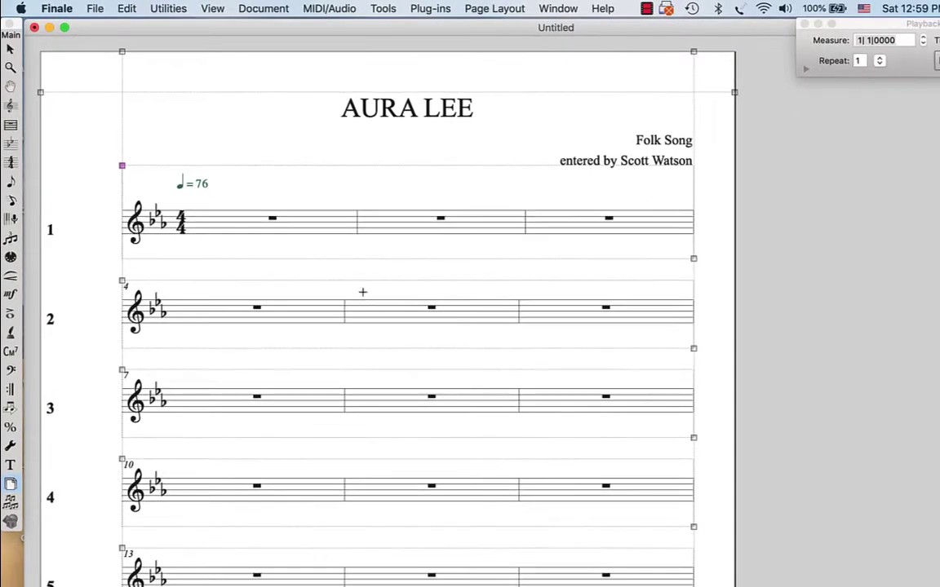
pyautogui.moveTo(373, 302); pyautogui.dragTo(374, 319)
pyautogui.moveTo(371, 407); pyautogui.dragTo(372, 425)
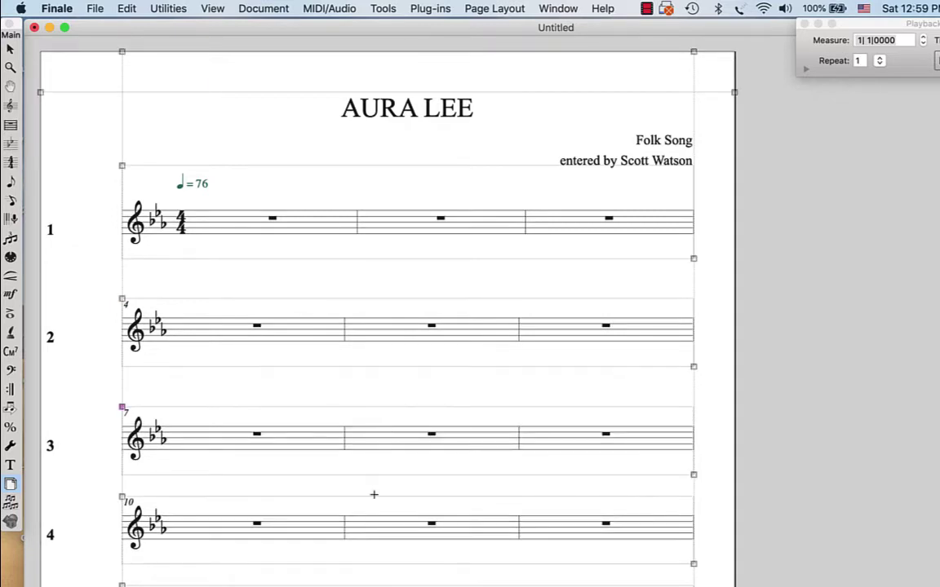
pyautogui.moveTo(374, 512); pyautogui.dragTo(373, 529)
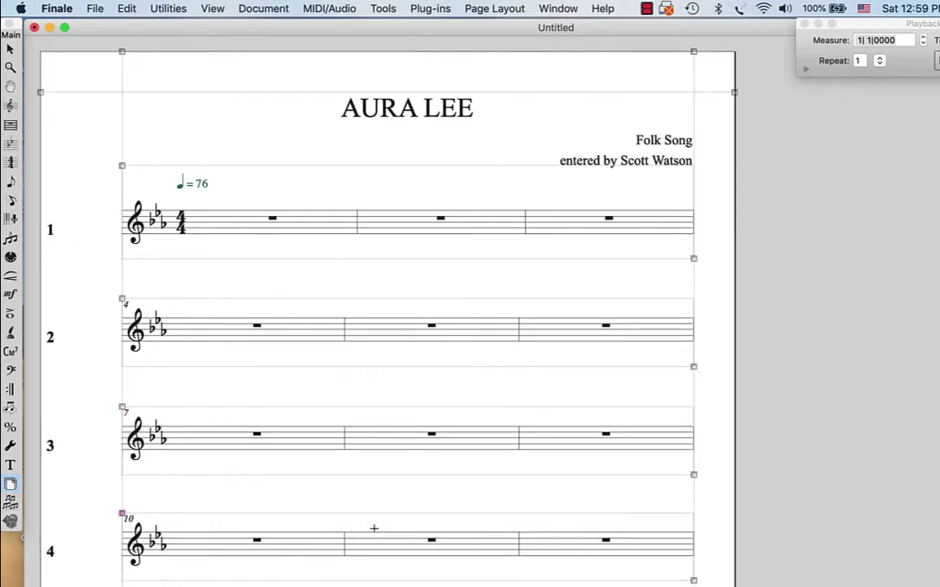
pyautogui.press('super+z')
pyautogui.press('super+z')
pyautogui.press('super+z')
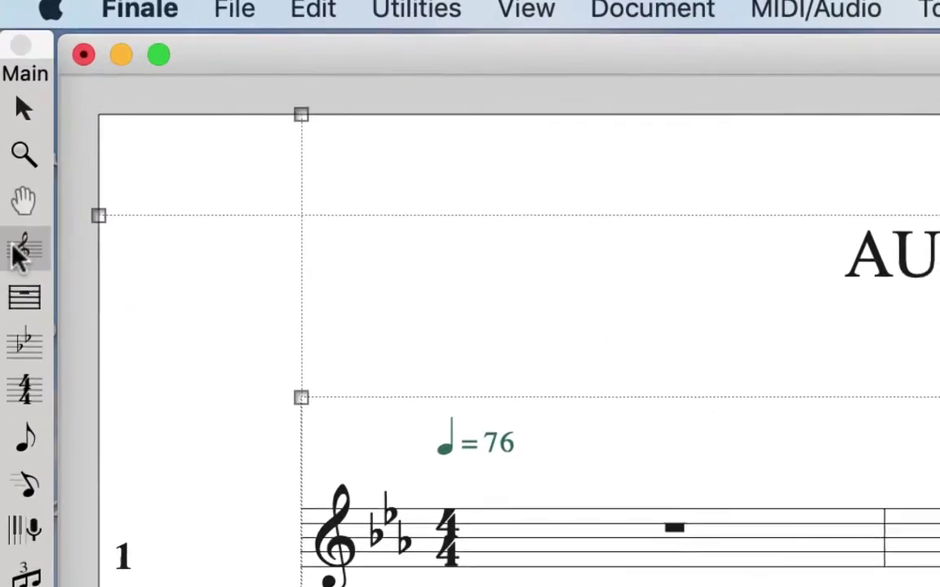
pyautogui.click(12, 107)
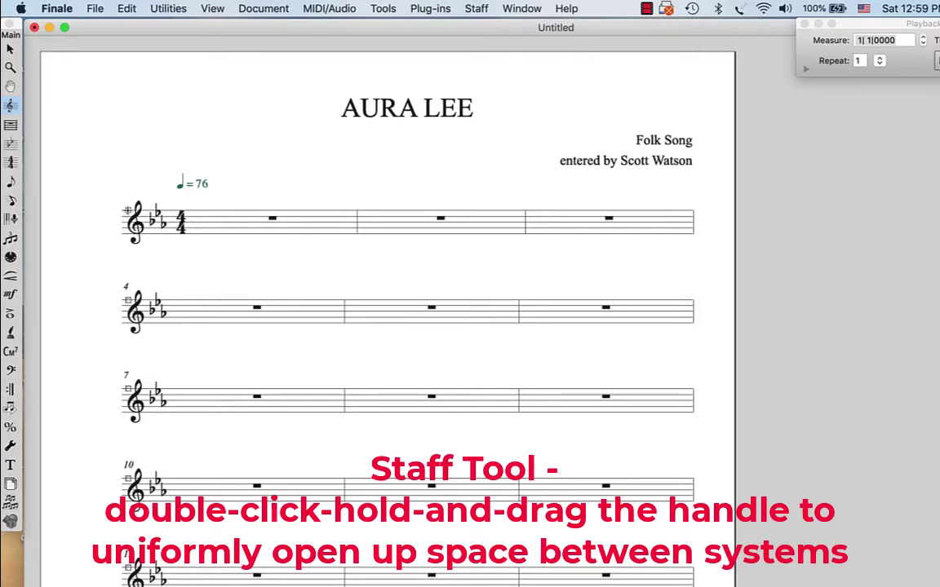
# Drag the first staff down so all systems spread evenly farther apart.
pyautogui.doubleClick(128, 211)
pyautogui.moveTo(128, 210)
pyautogui.mouseDown()
pyautogui.moveTo(128, 256)
pyautogui.moveTo(128, 214)
pyautogui.mouseUp()
pyautogui.click(139, 231)
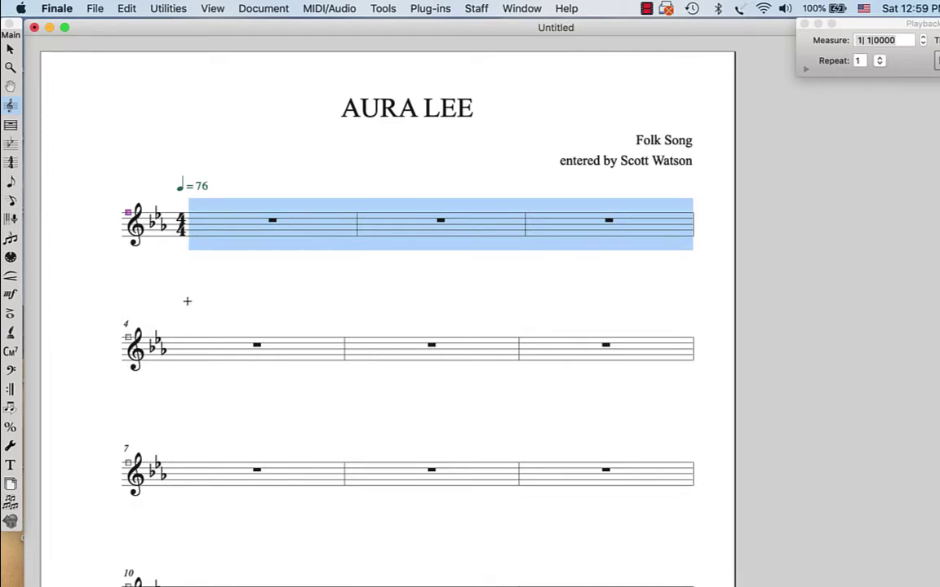
pyautogui.scroll(-10, 195, 306)
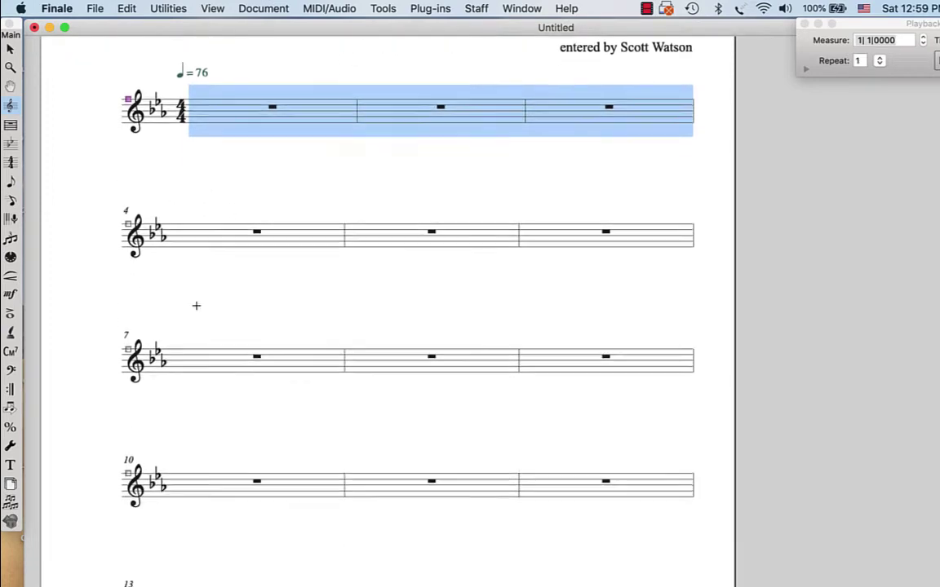
pyautogui.scroll(-2, 196, 305)
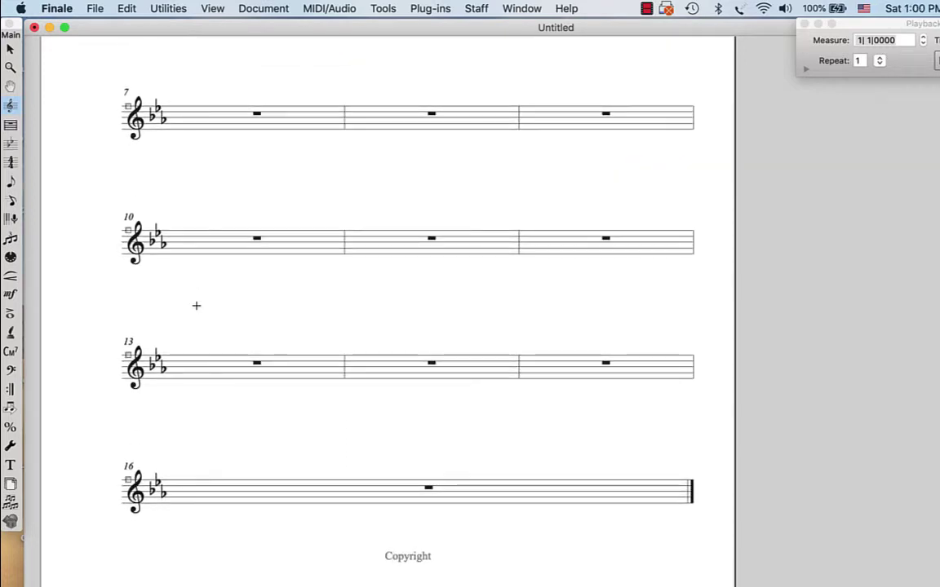
pyautogui.scroll(11, 195, 305)
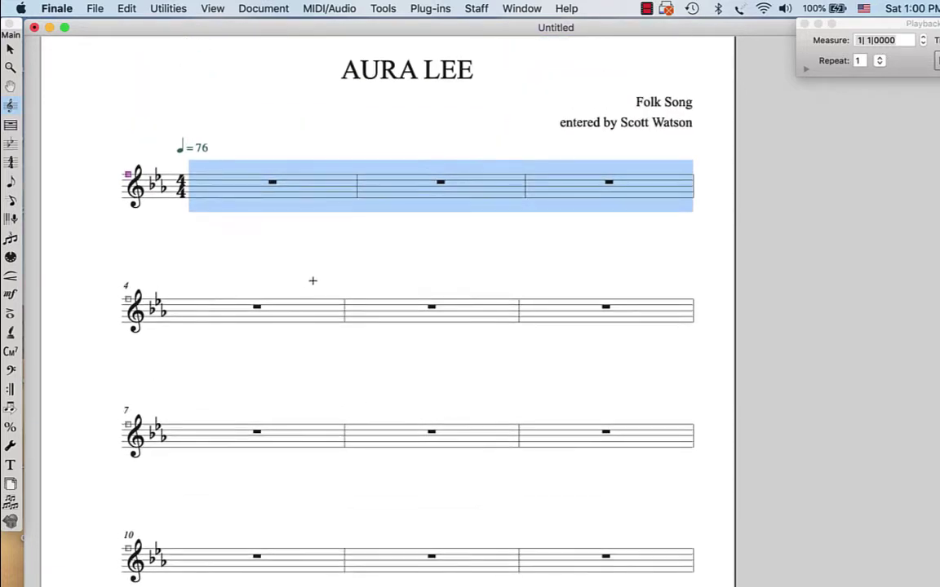
pyautogui.click(328, 268)
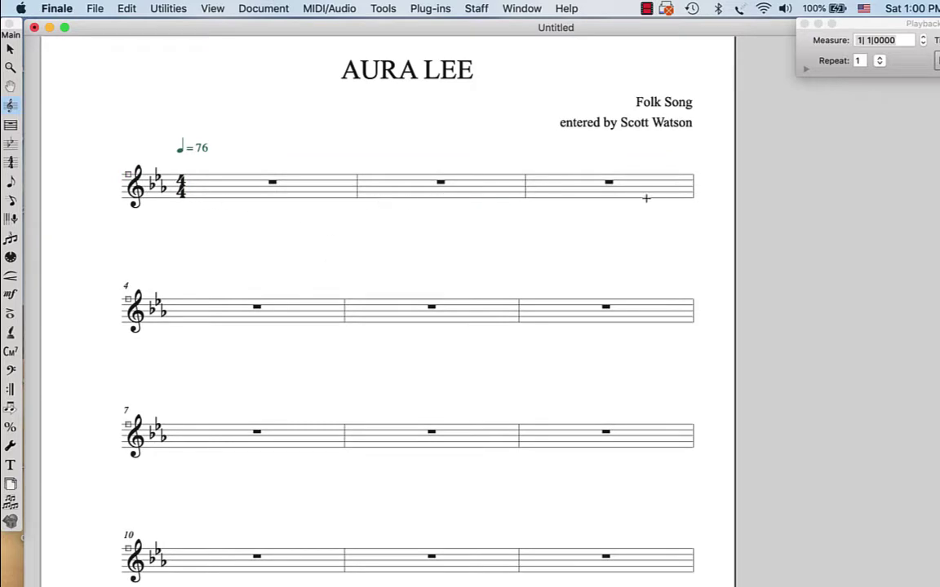
pyautogui.click(168, 8)
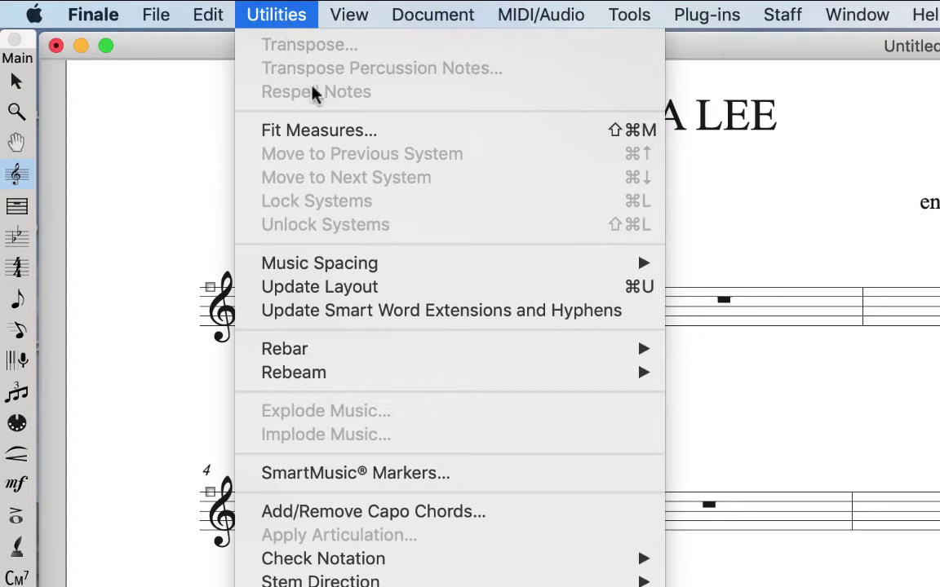
# Fit all measures at 4 per system, so systems start at measures 1, 5, 9 and 13.
pyautogui.click(319, 139)
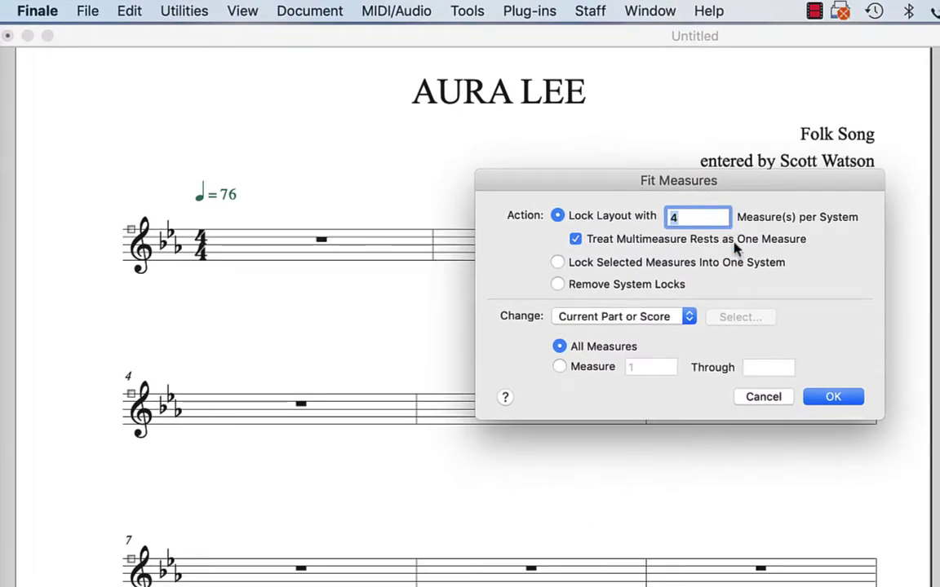
pyautogui.click(836, 398)
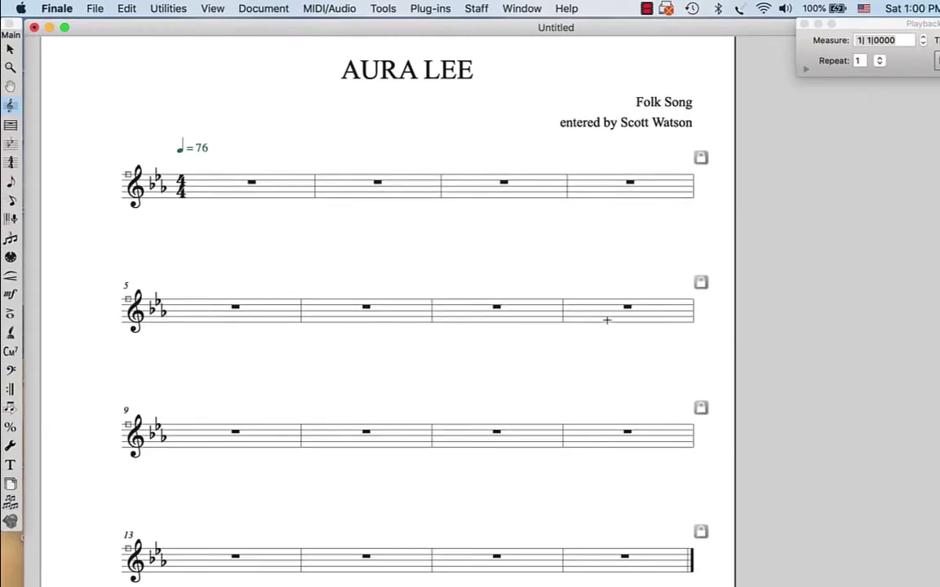
pyautogui.scroll(-4, 571, 330)
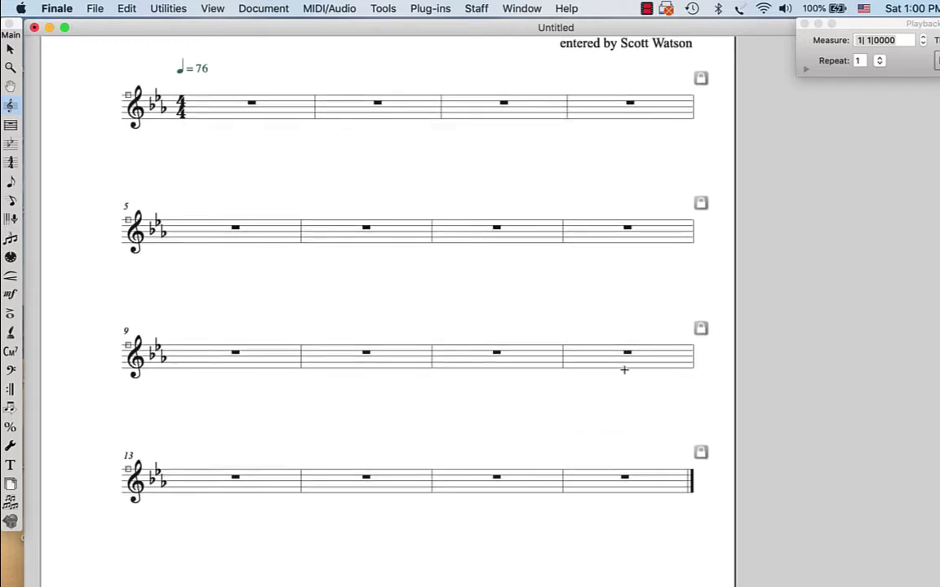
pyautogui.scroll(-5, 565, 532)
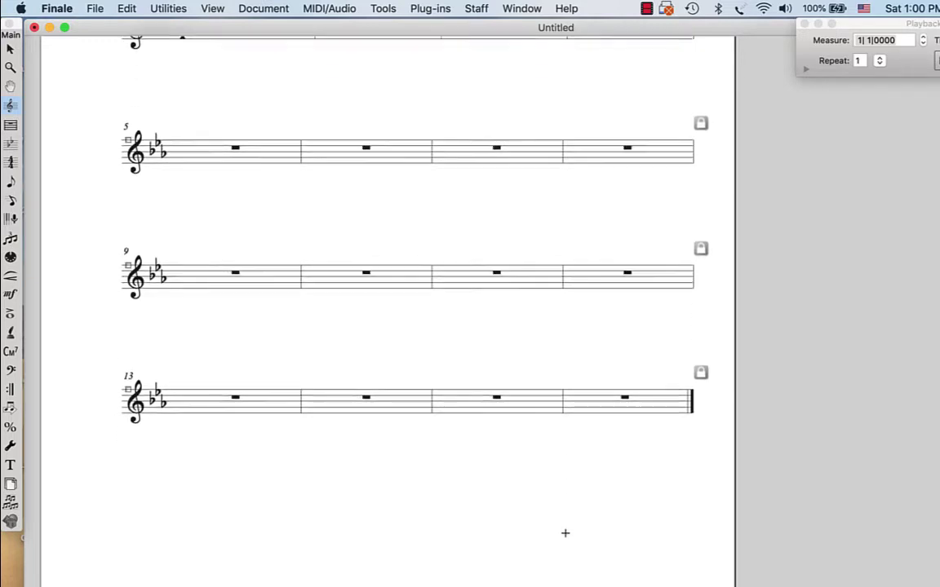
pyautogui.scroll(6, 565, 533)
pyautogui.scroll(5, 565, 533)
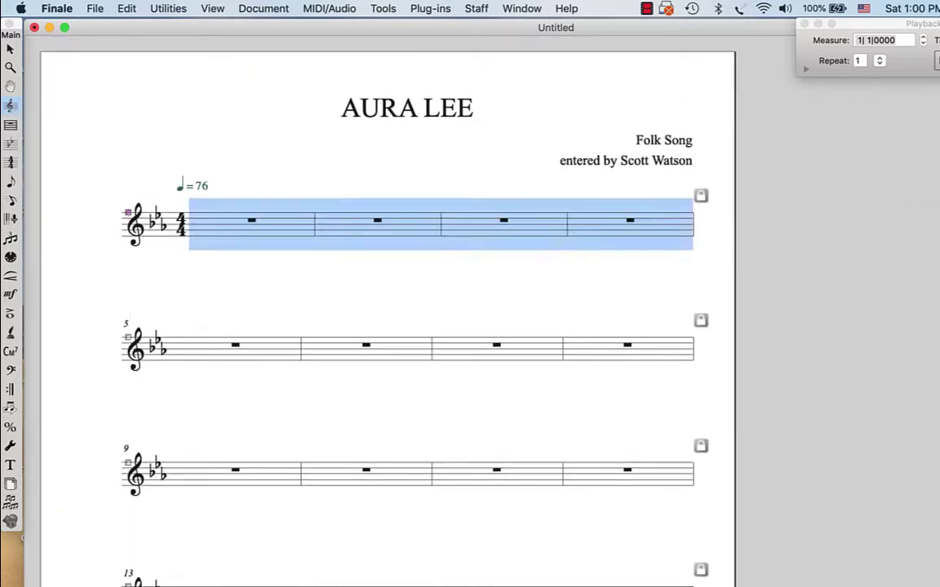
# Fine-tune system spacing by lowering the first staff, then raising it partway back.
pyautogui.moveTo(128, 212); pyautogui.dragTo(128, 228)
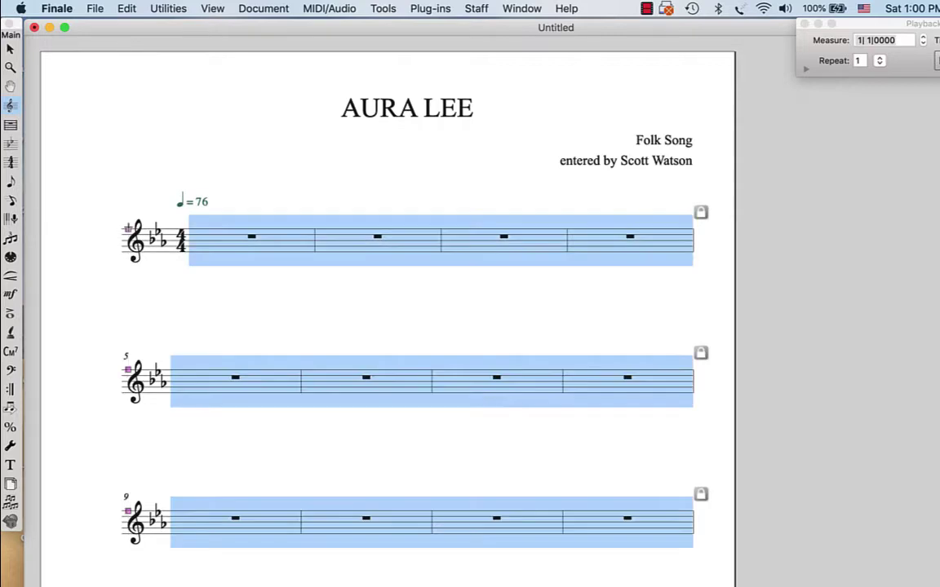
pyautogui.click(112, 181)
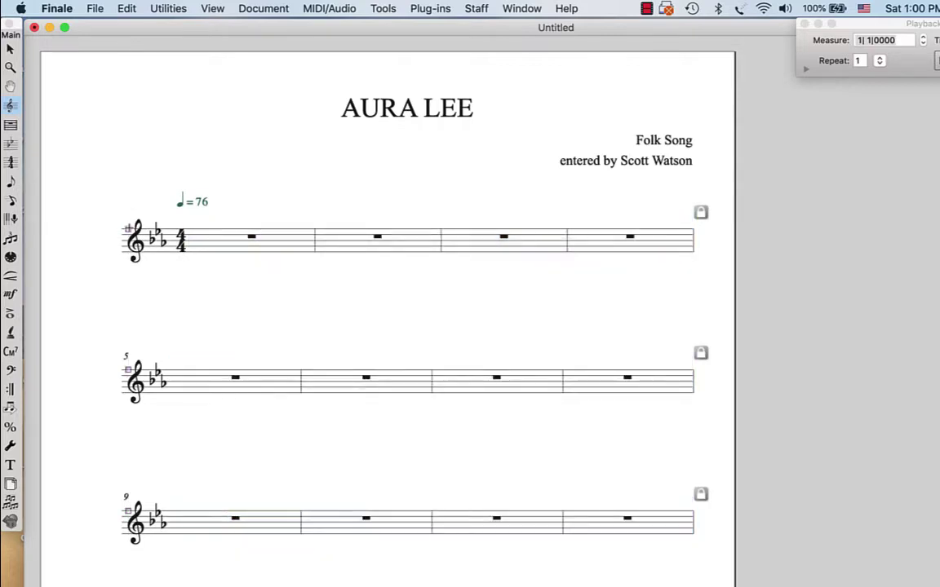
pyautogui.moveTo(128, 228); pyautogui.dragTo(128, 219)
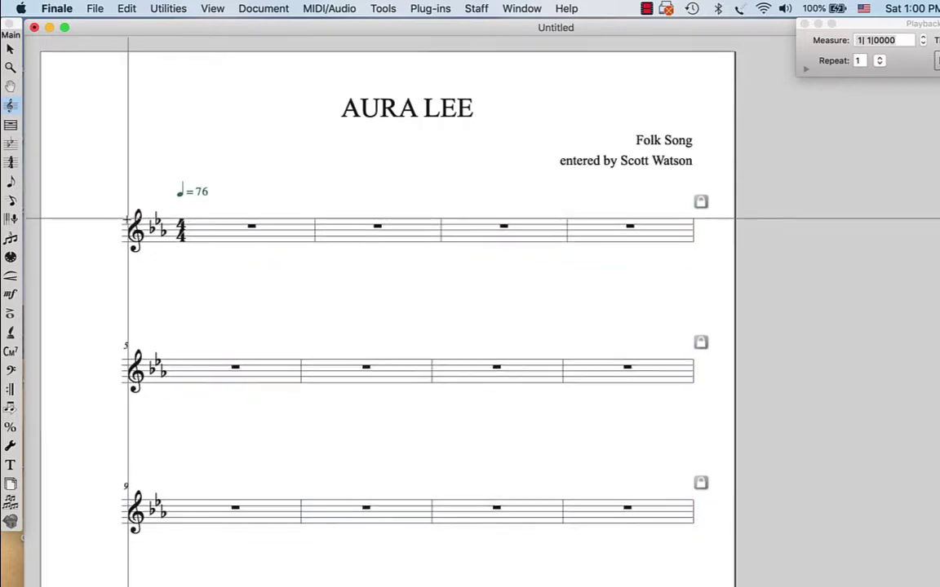
pyautogui.scroll(-5, 105, 210)
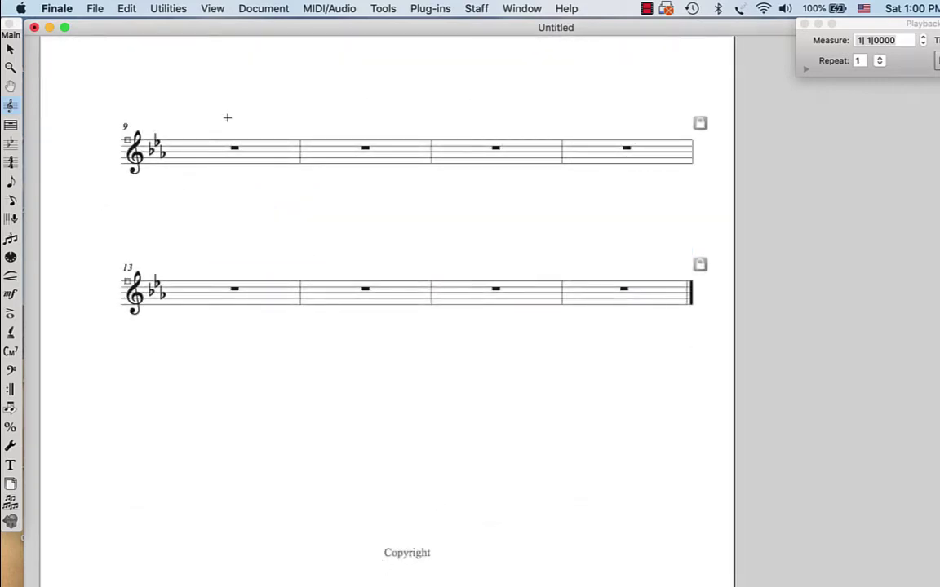
# Delete the Copyright text at the page bottom and nudge the AURA LEE title slightly left.
pyautogui.click(10, 49)
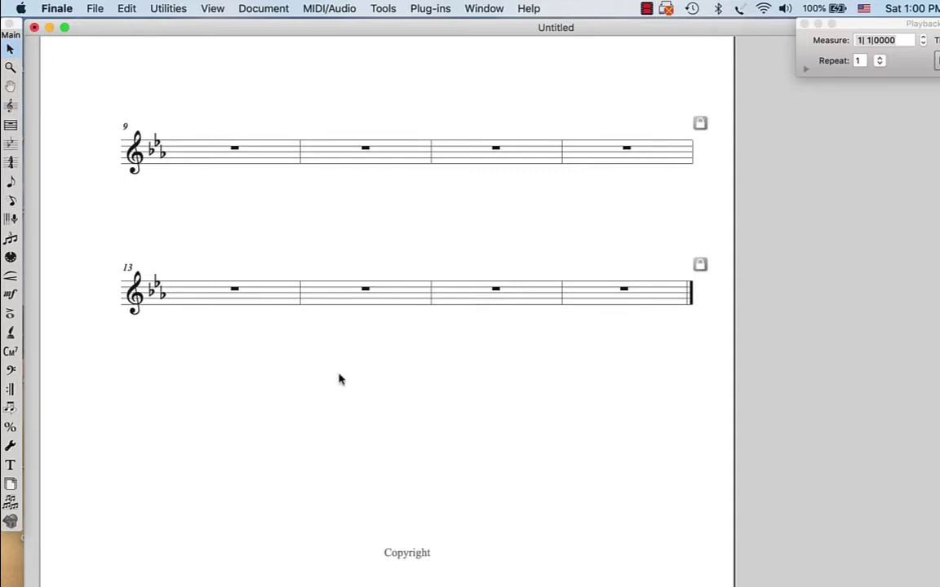
pyautogui.click(407, 558)
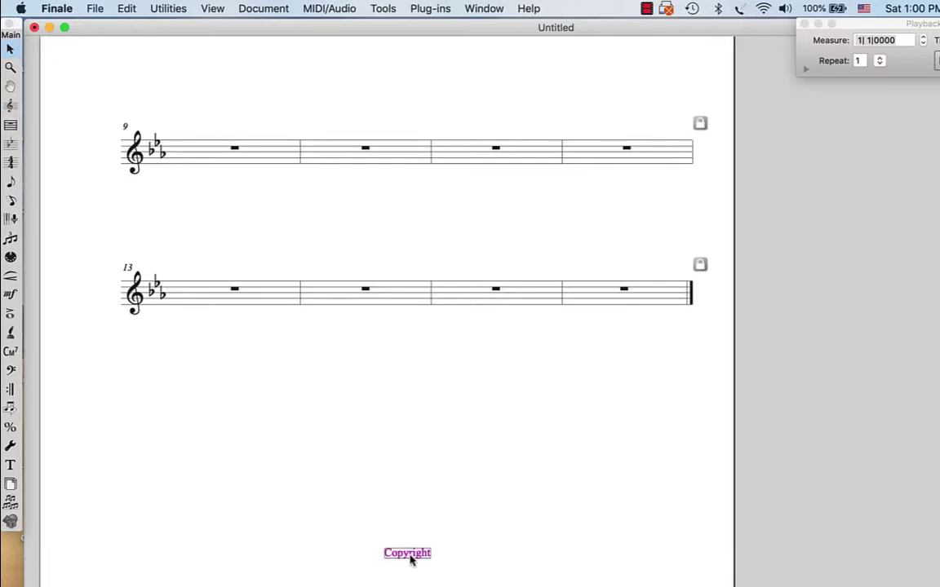
pyautogui.press('Delete')
pyautogui.scroll(5, 410, 561)
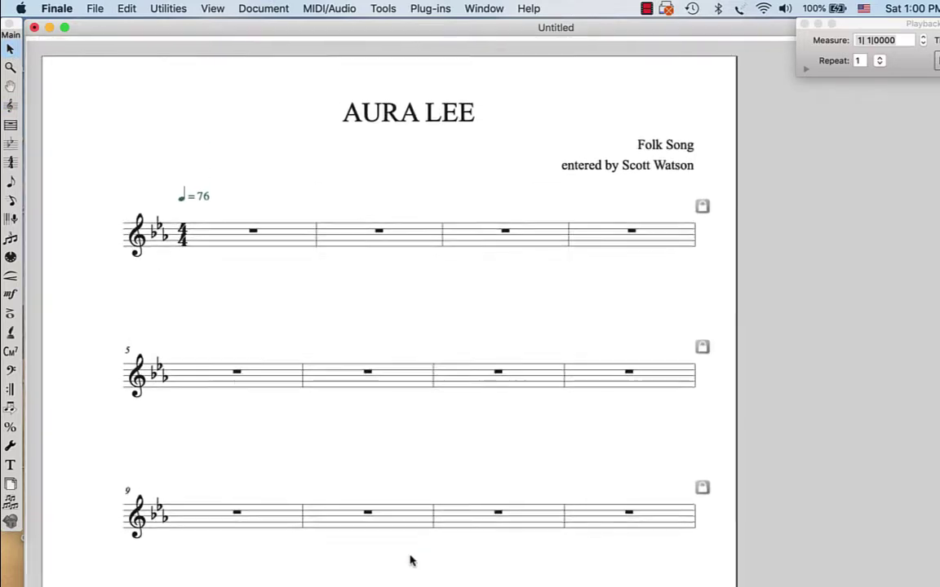
pyautogui.moveTo(379, 103); pyautogui.dragTo(370, 103)
pyautogui.click(380, 148)
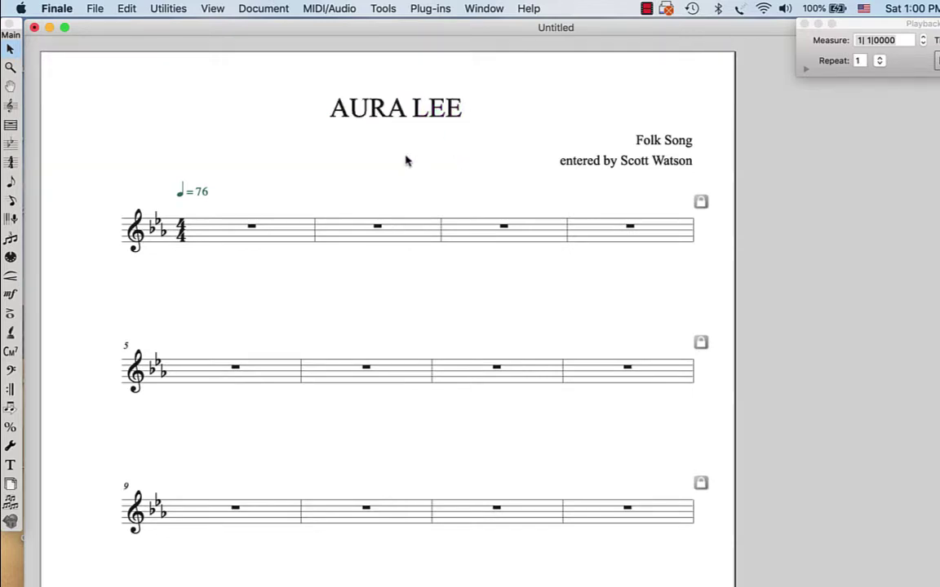
# Save the score to the Desktop as 'Aura Lee Simple Lead'.
pyautogui.click(95, 8)
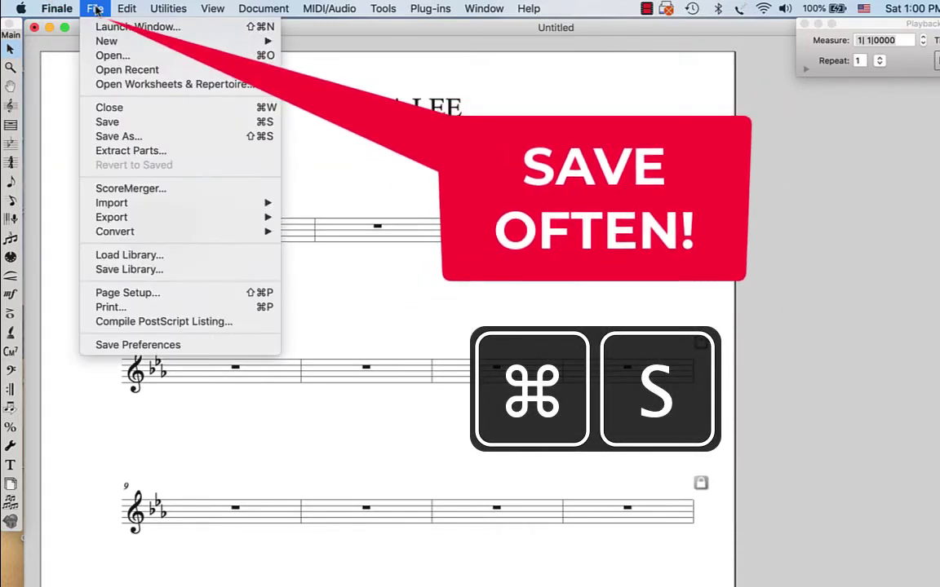
pyautogui.click(122, 122)
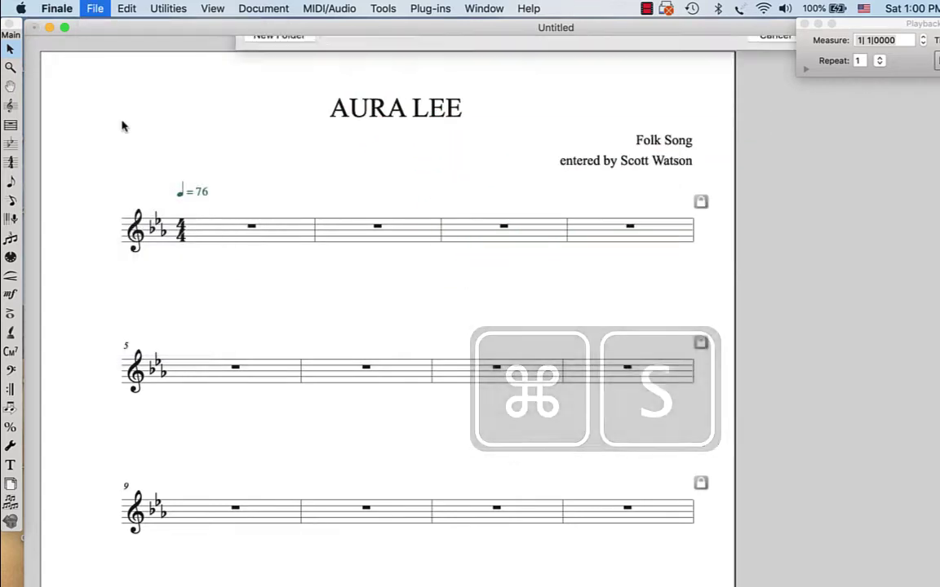
pyautogui.click(260, 156)
pyautogui.write('Aura Lee')
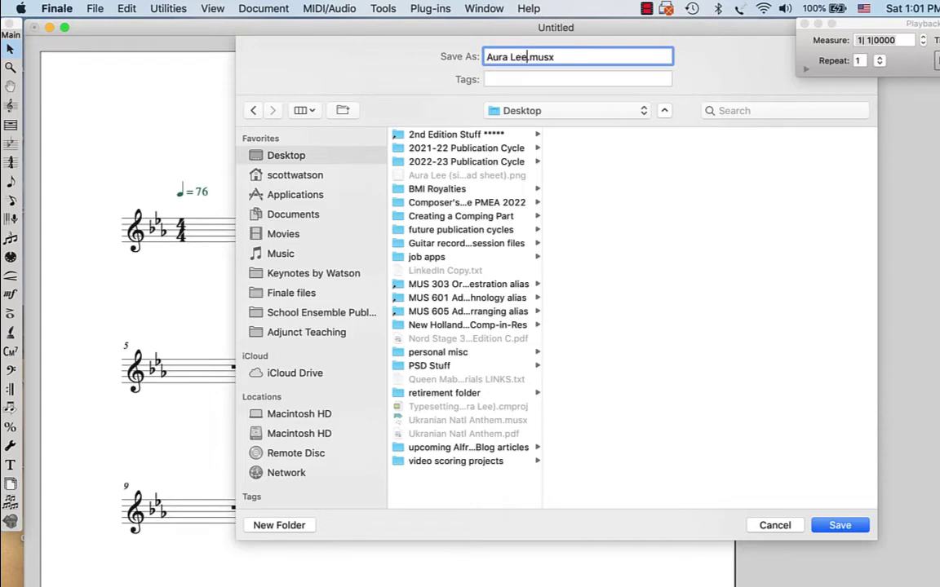
pyautogui.write(' Simple Lead')
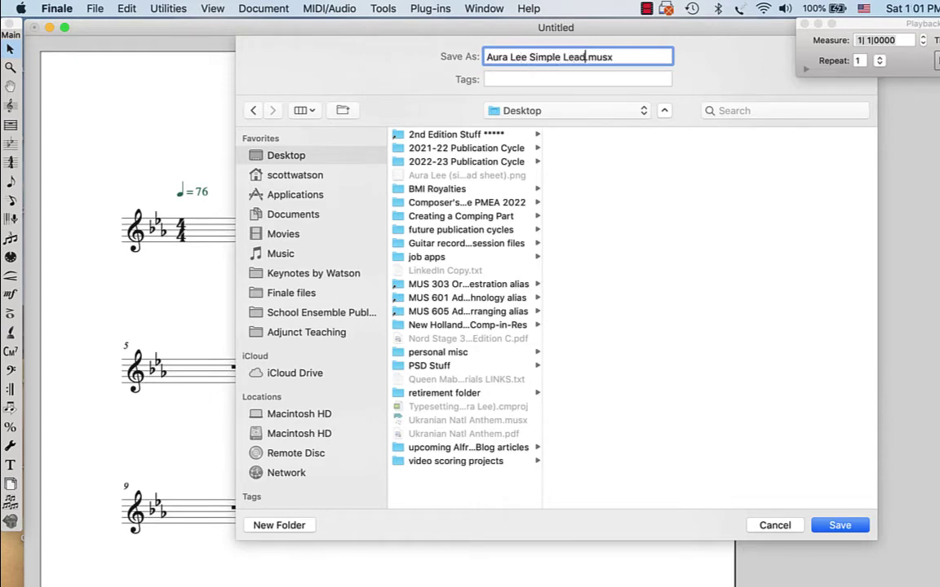
pyautogui.click(839, 525)
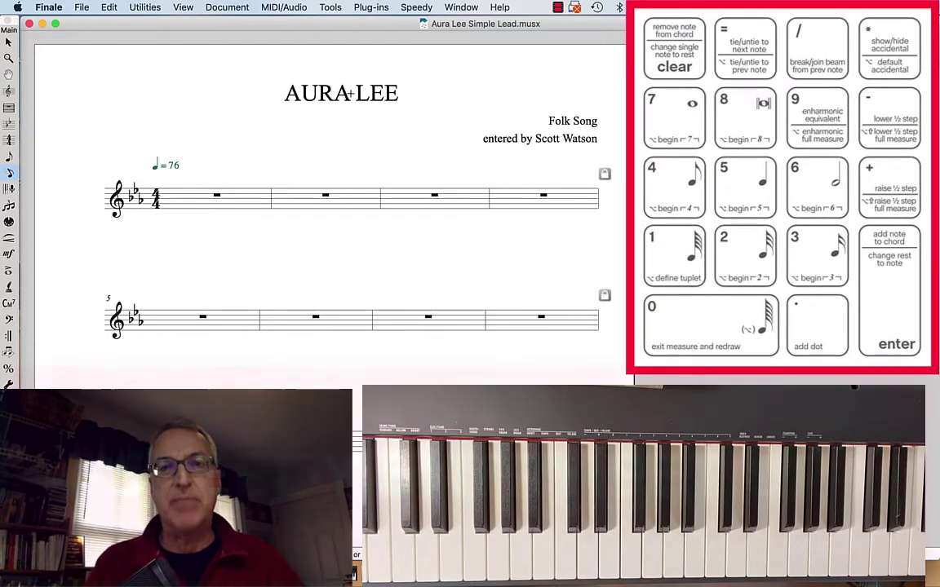
# Review the Speedy menu options, then open the Speedy Entry frame on measure 1.
pyautogui.click(416, 8)
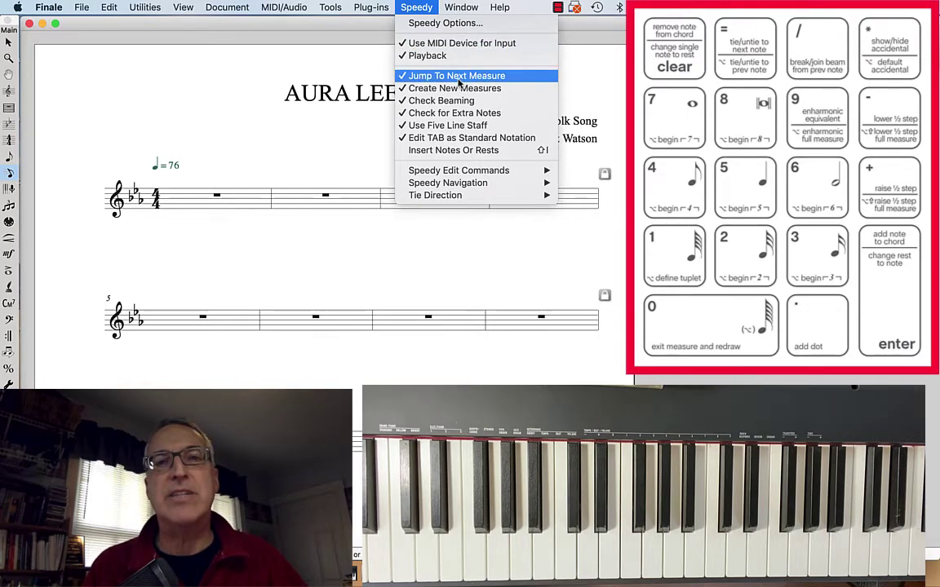
pyautogui.click(207, 178)
pyautogui.click(213, 197)
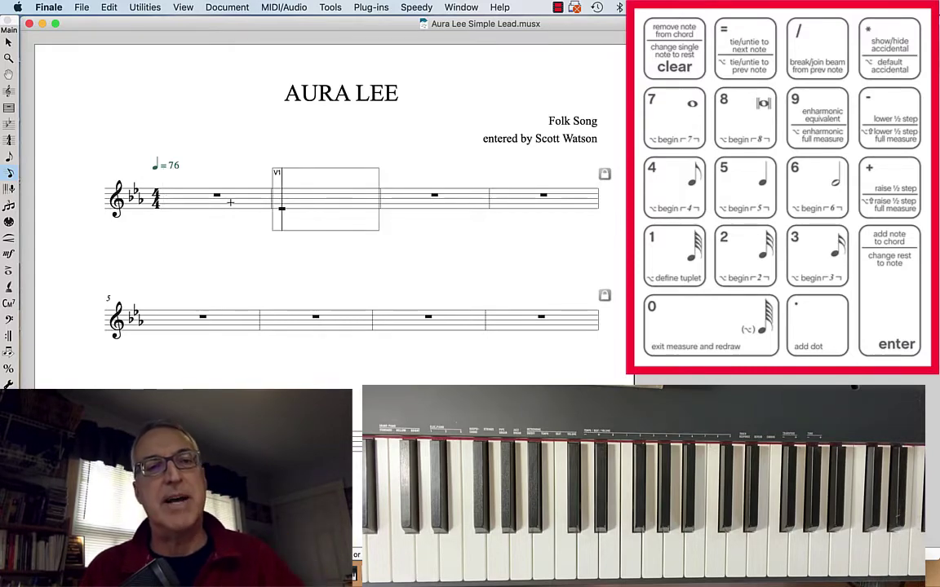
pyautogui.press('Right')
pyautogui.press('Left')
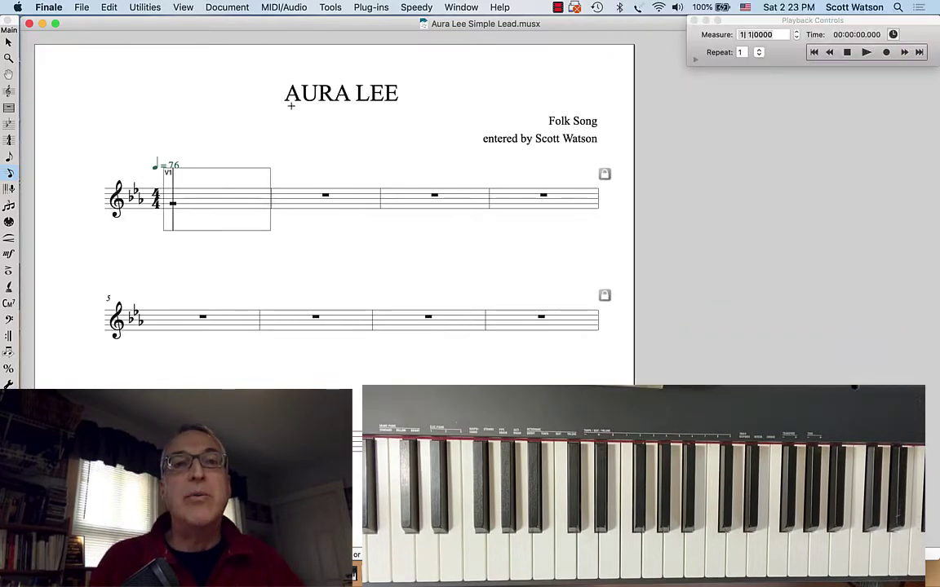
# Check the input device in MIDI/Audio > Device Setup > MIDI/Internal Speaker Setup.
pyautogui.click(283, 8)
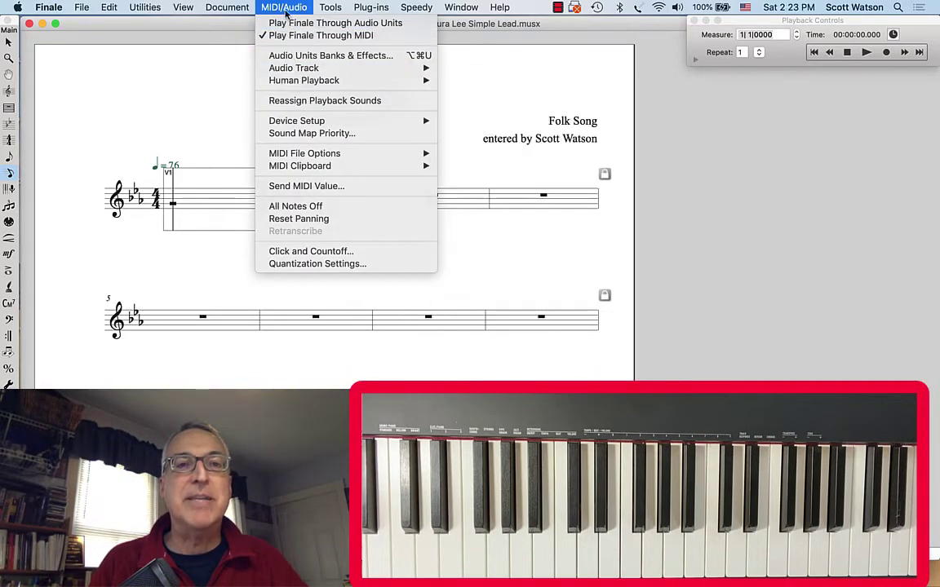
pyautogui.moveTo(298, 125)
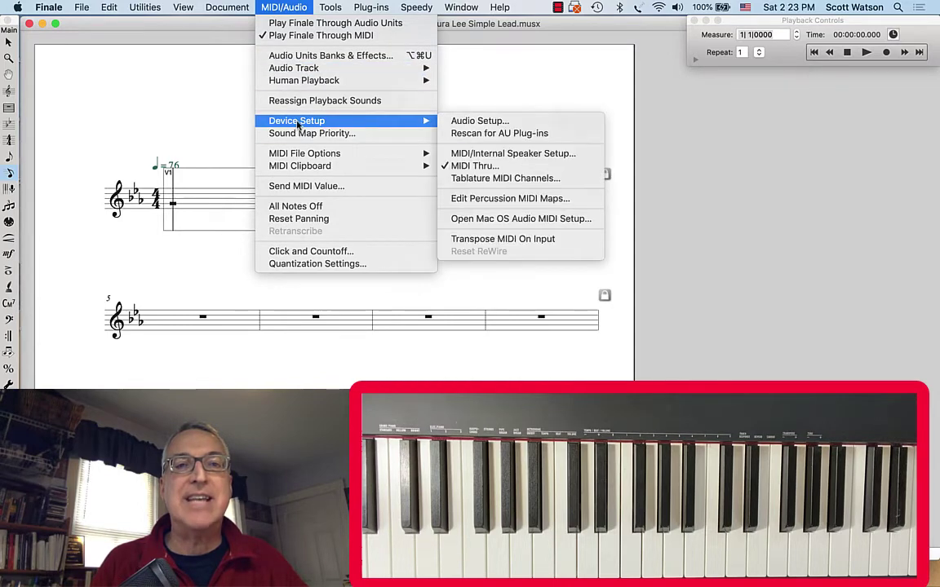
pyautogui.click(529, 155)
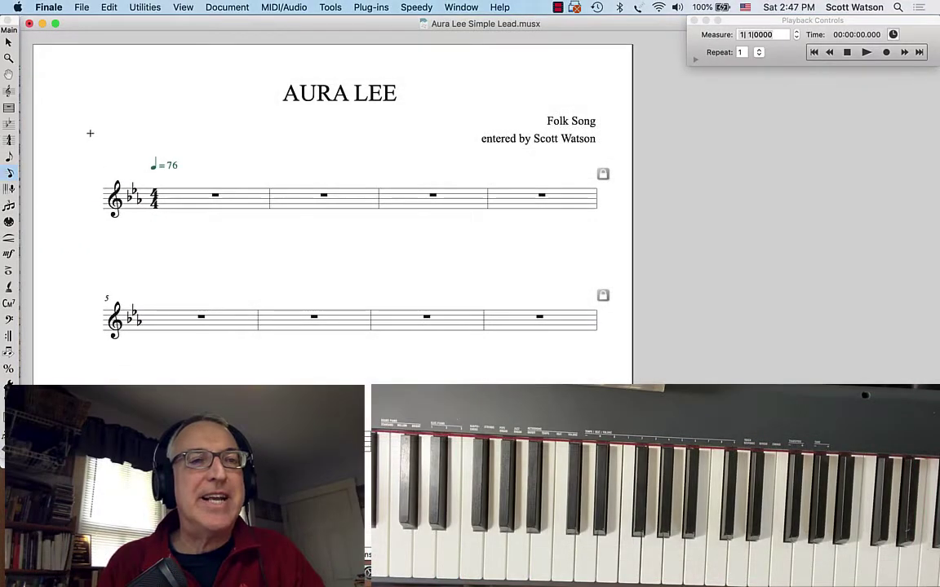
# Enter the melody for measures 1–4 with quarters, half notes, then a dotted half and quarter rest.
pyautogui.click(198, 197)
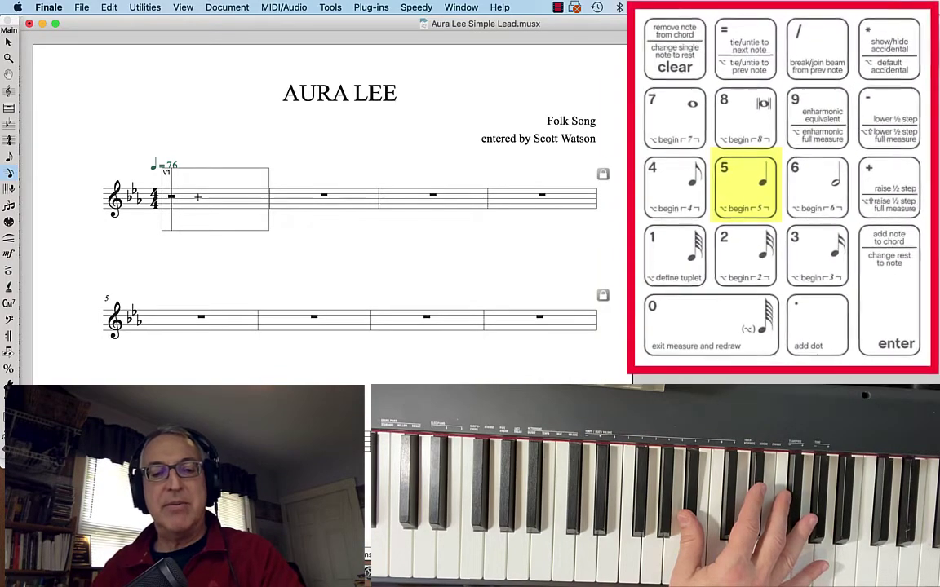
pyautogui.press('5')
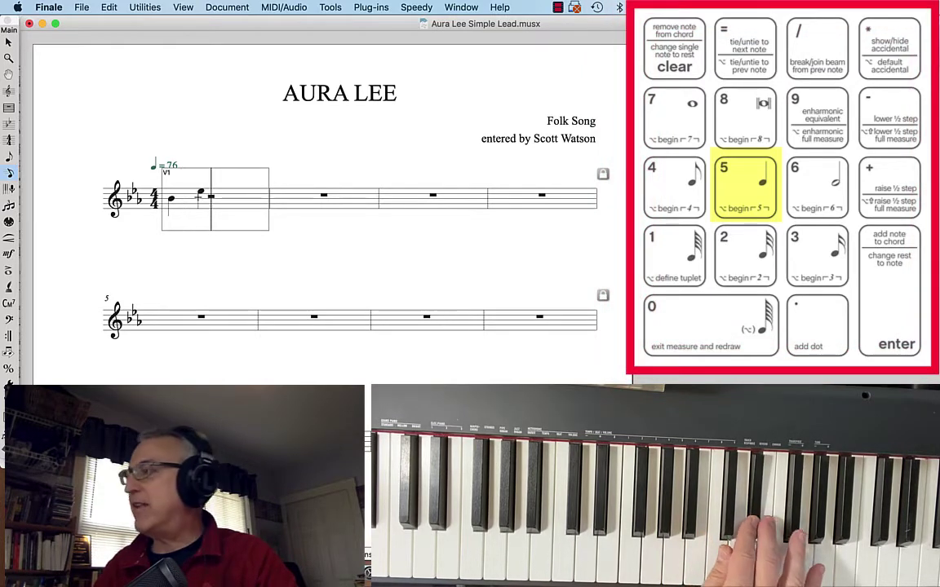
pyautogui.press('5')
pyautogui.press('5')
pyautogui.press('5')
pyautogui.press('5')
pyautogui.press('5')
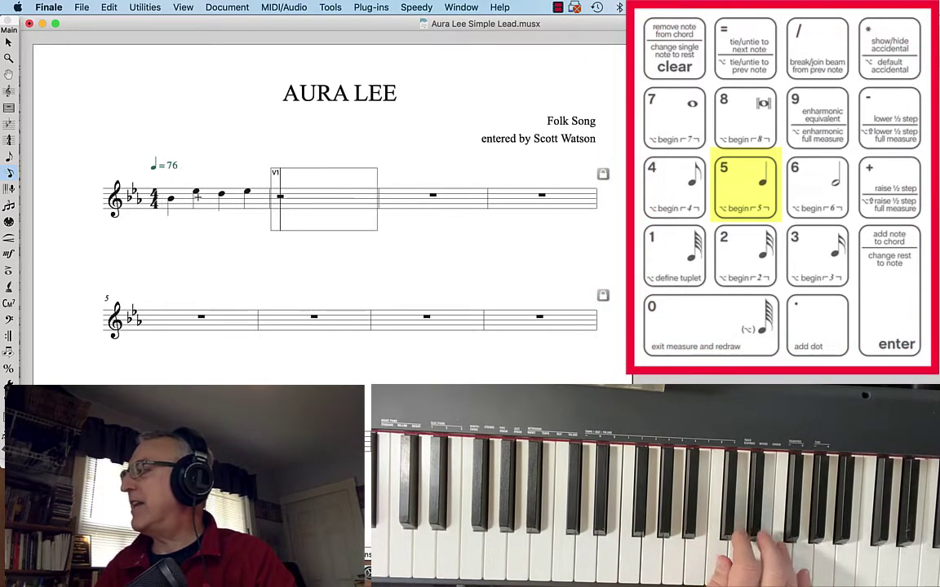
pyautogui.press('6')
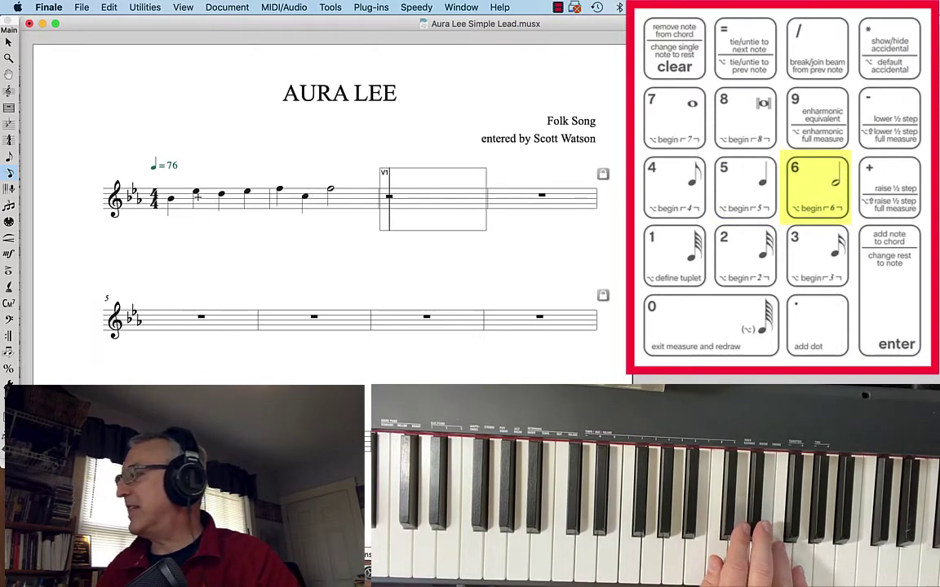
pyautogui.press('5')
pyautogui.press('5')
pyautogui.press('5')
pyautogui.press('5')
pyautogui.press('6')
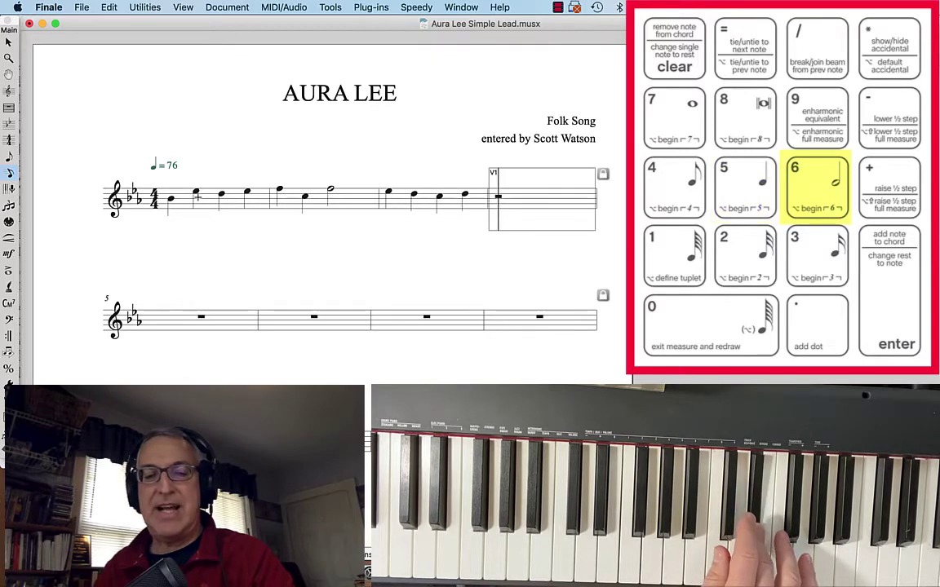
pyautogui.press('.')
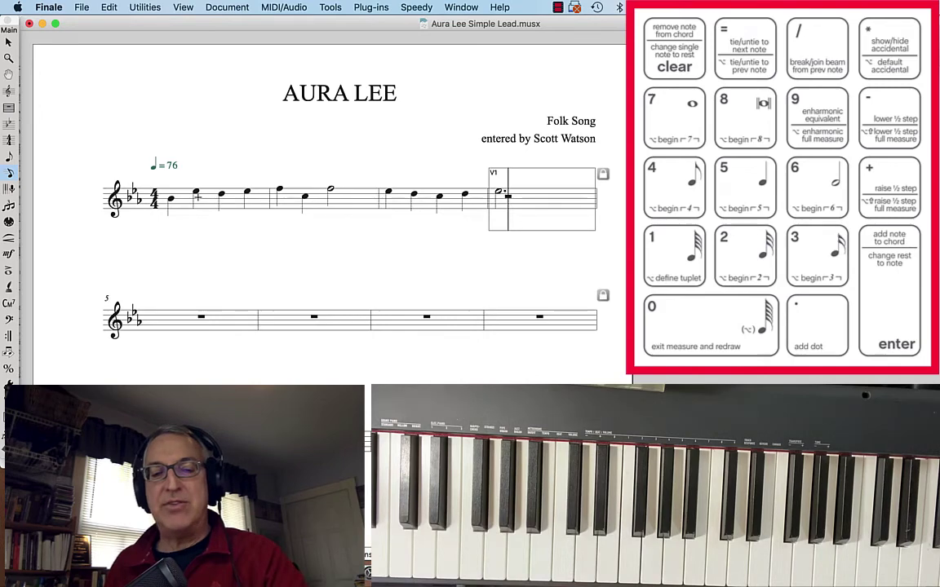
pyautogui.press('5')
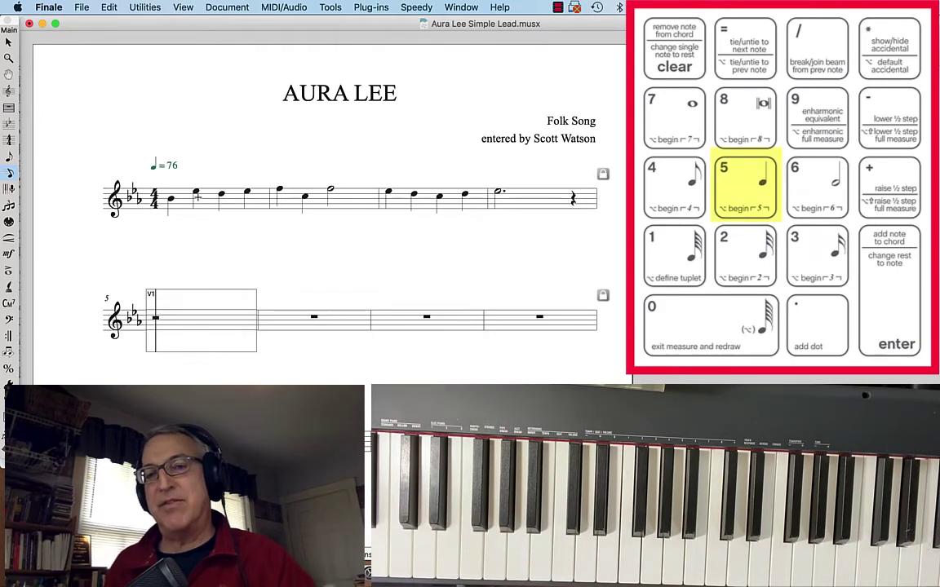